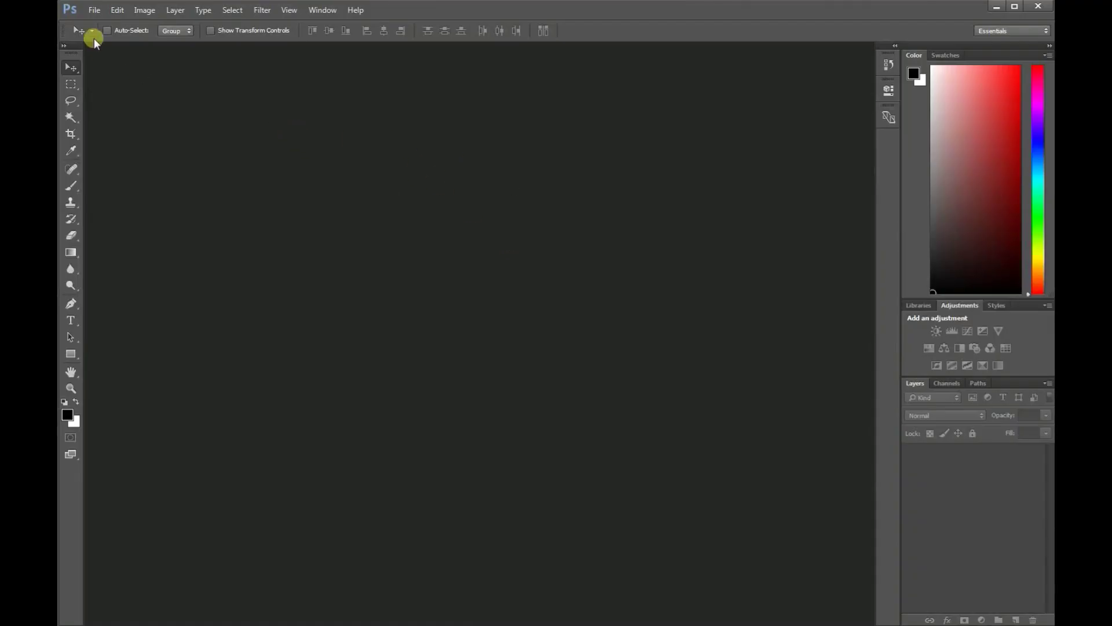
# Step: Create a white 6 × 4 inch, 300 ppi Photo-preset document named '2x2 and 1x1 ID Photo'
pyautogui.click(93, 10)
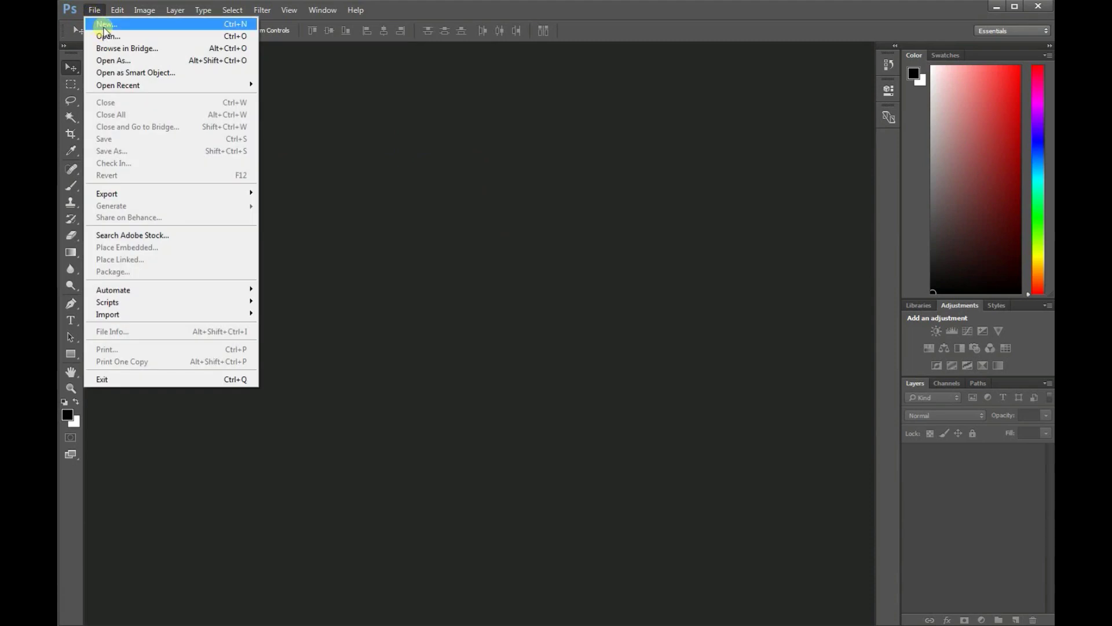
pyautogui.click(105, 26)
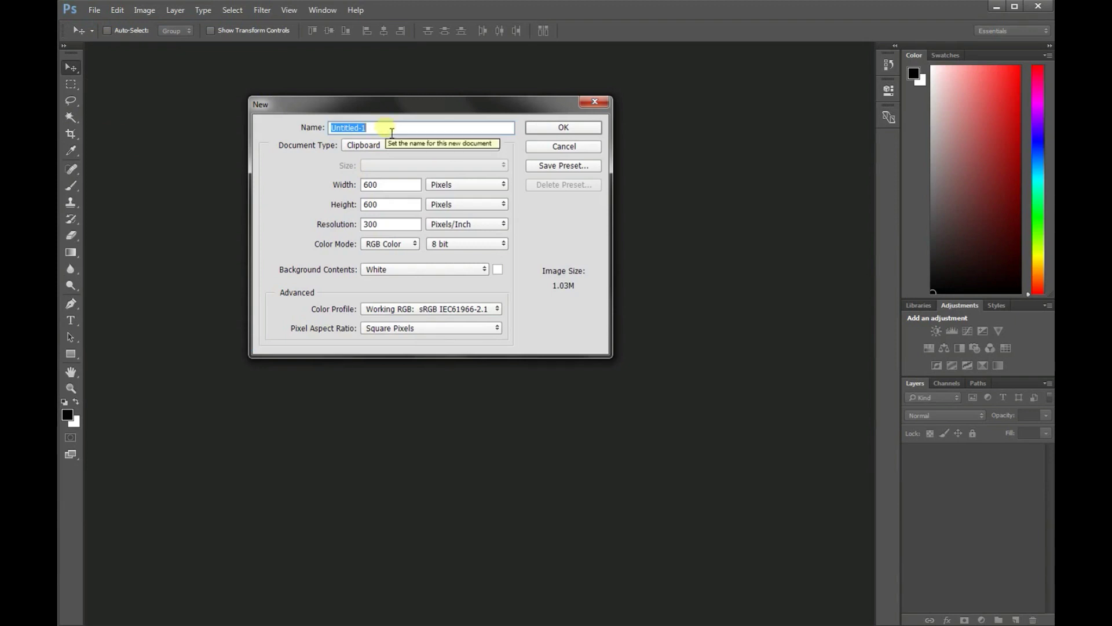
pyautogui.write('2x2 and 1x1 ID P')
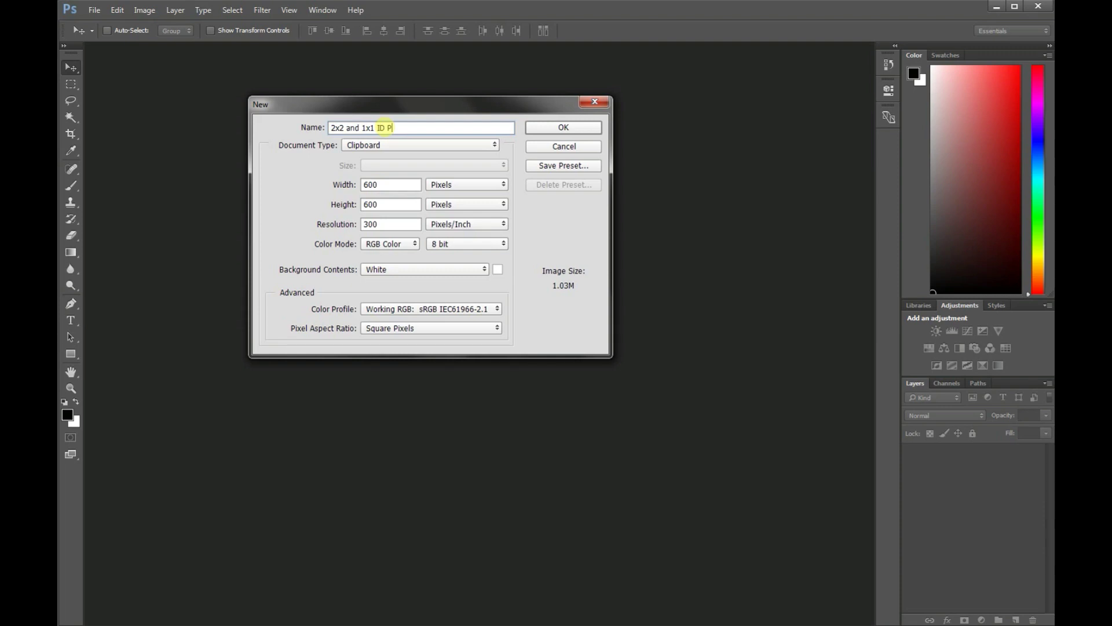
pyautogui.write('hoto')
pyautogui.click(419, 146)
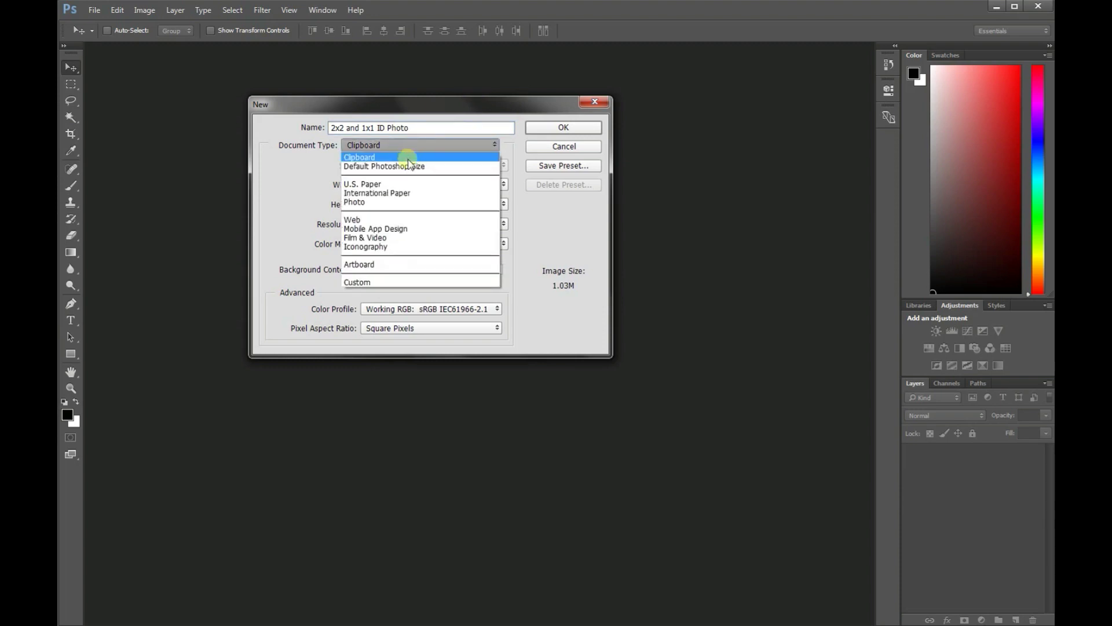
pyautogui.click(409, 202)
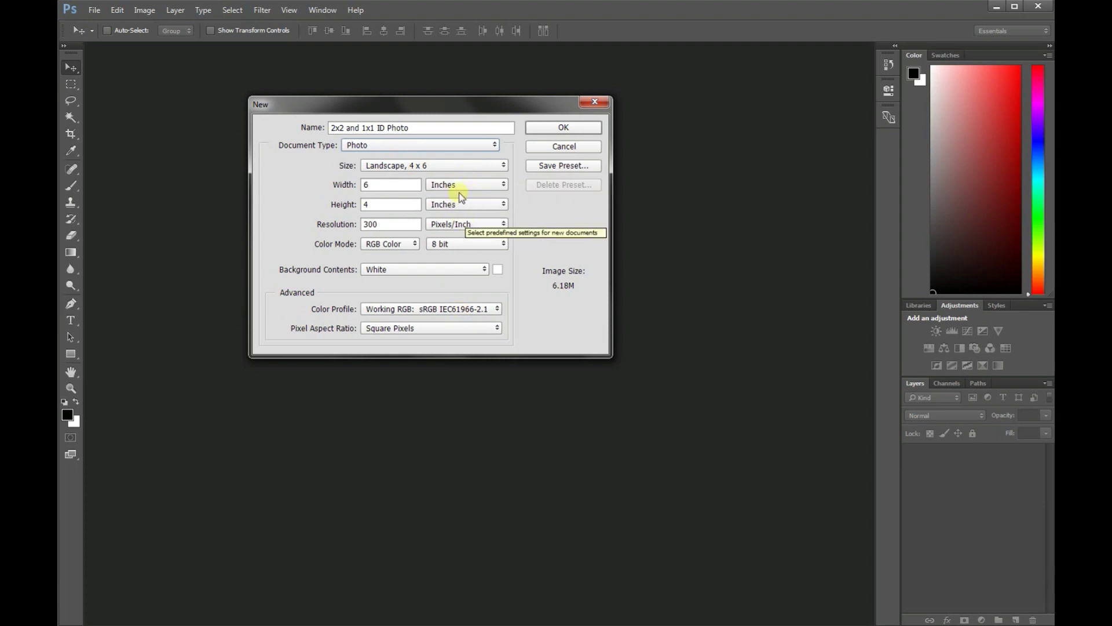
pyautogui.click(564, 128)
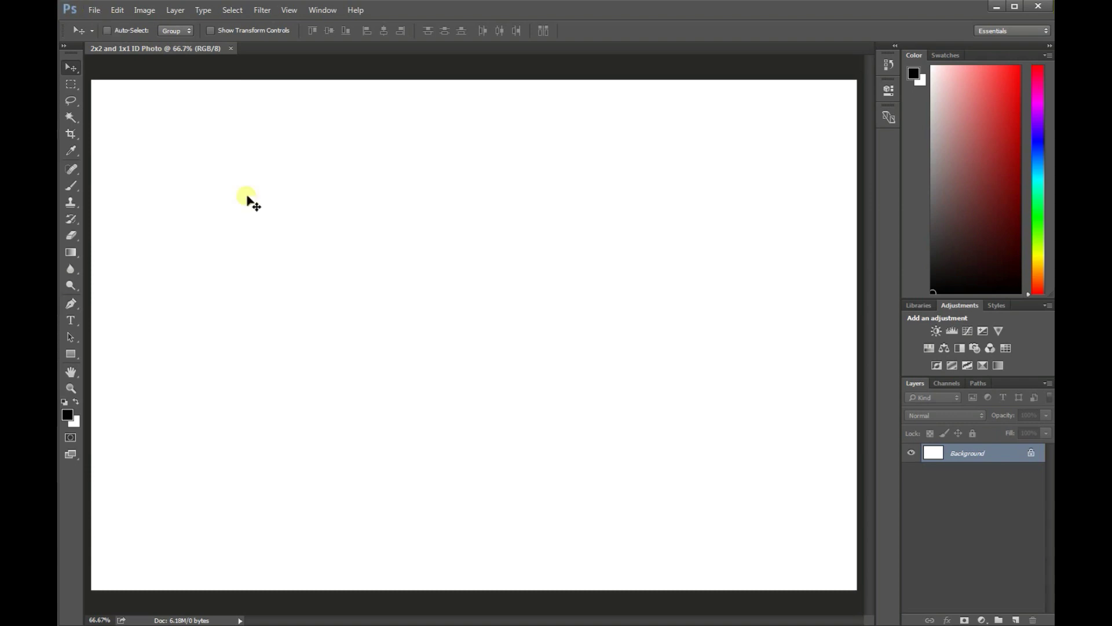
# Step: Zoom the blank canvas to 50% and open eto.jpeg from the Downloads folder
pyautogui.hotkey('ctrl', '-')
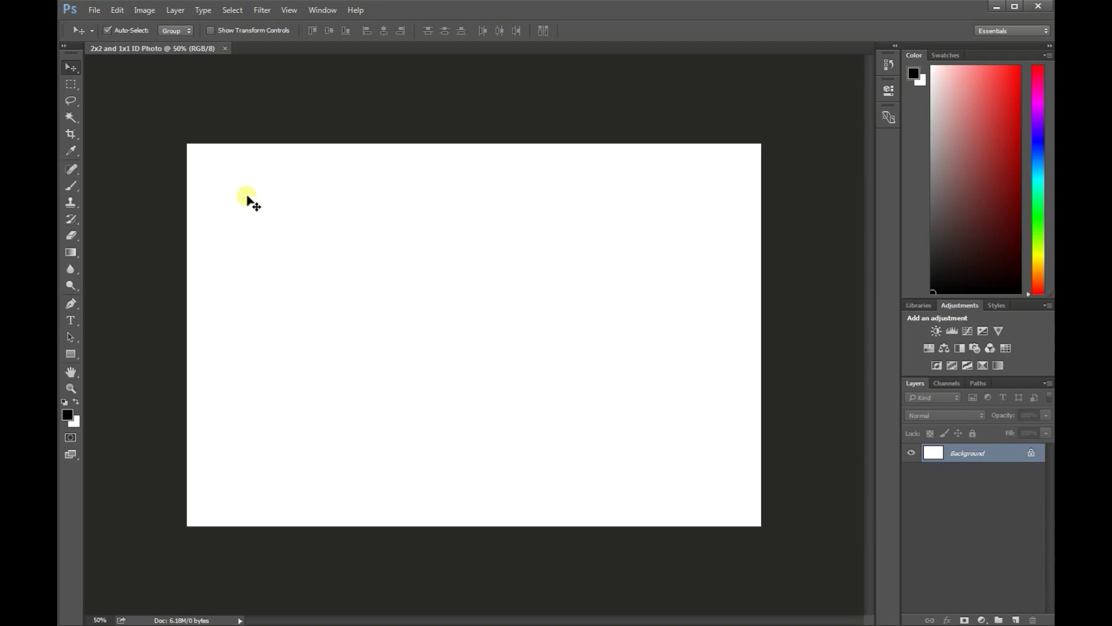
pyautogui.hotkey('ctrl', '-')
pyautogui.hotkey('ctrl', '+')
pyautogui.click(95, 10)
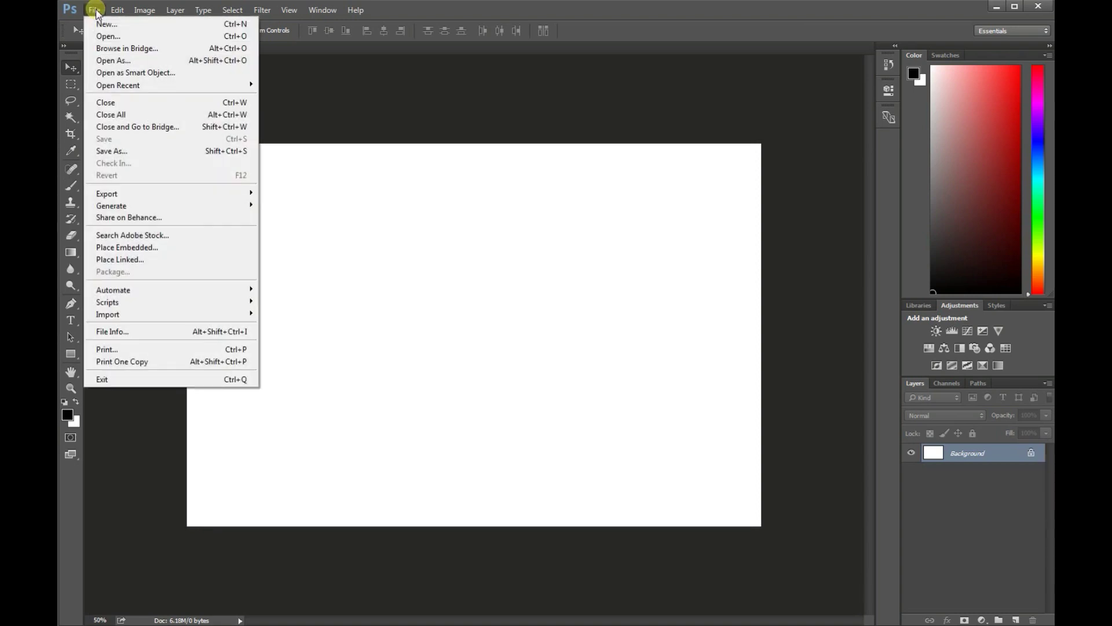
pyautogui.click(108, 33)
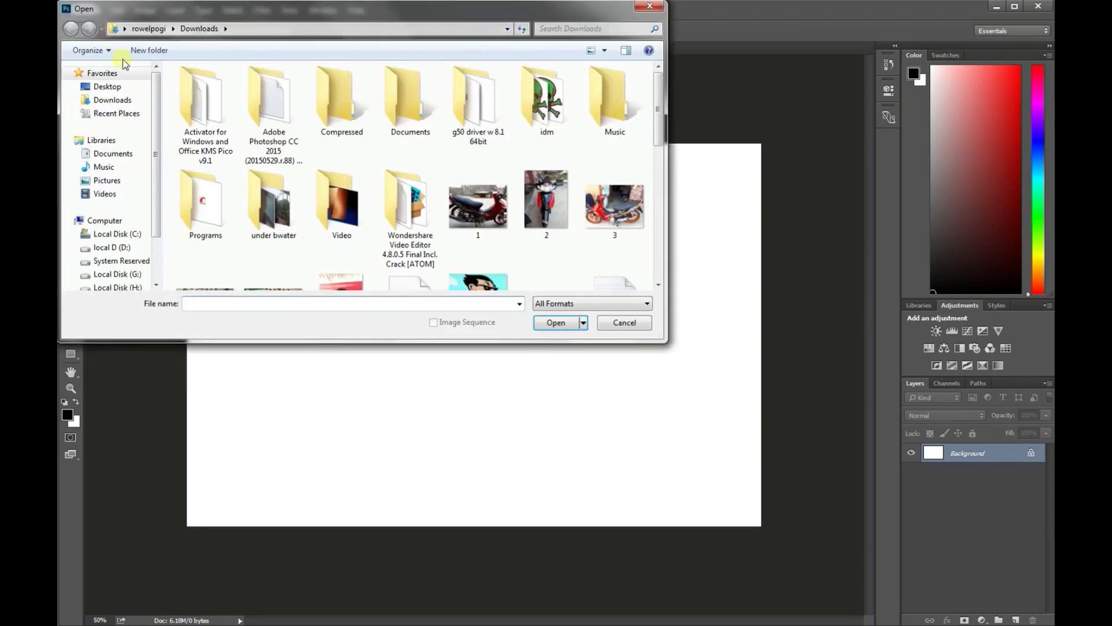
pyautogui.click(112, 100)
pyautogui.moveTo(659, 116); pyautogui.dragTo(663, 206)
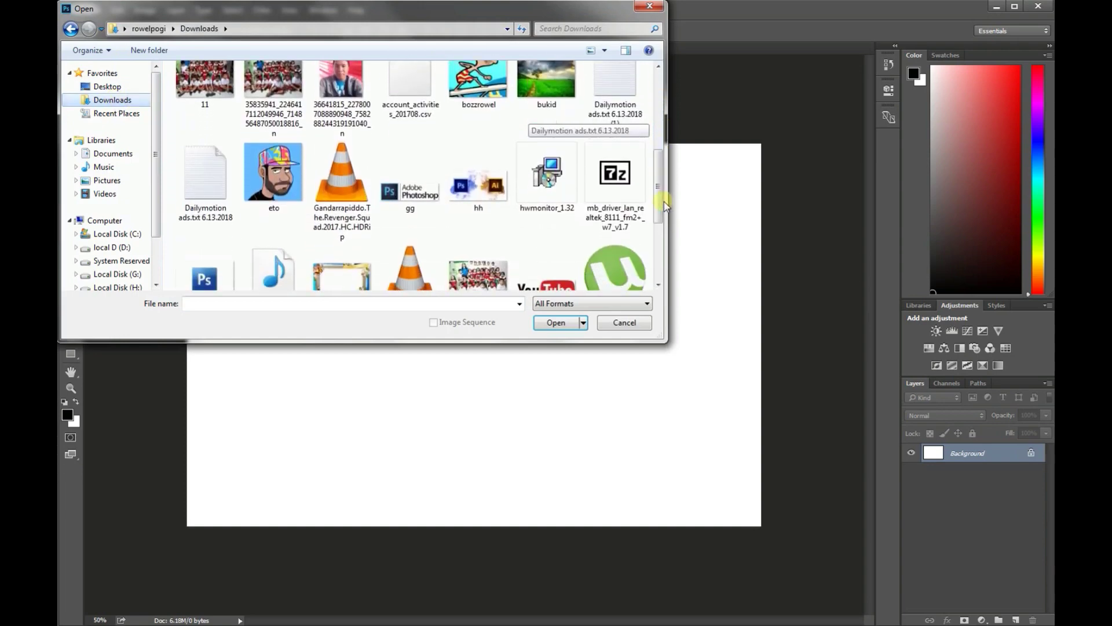
pyautogui.click(289, 200)
pyautogui.click(558, 324)
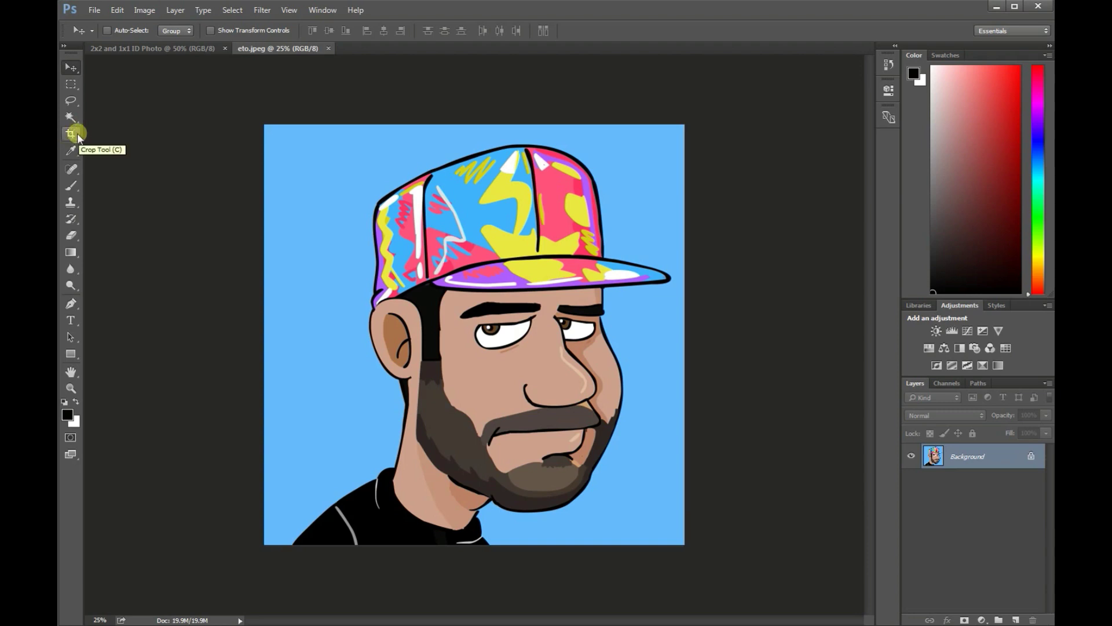
# Step: Crop eto.jpeg to a 2 in × 2 in square at 300 px/in
pyautogui.click(77, 134)
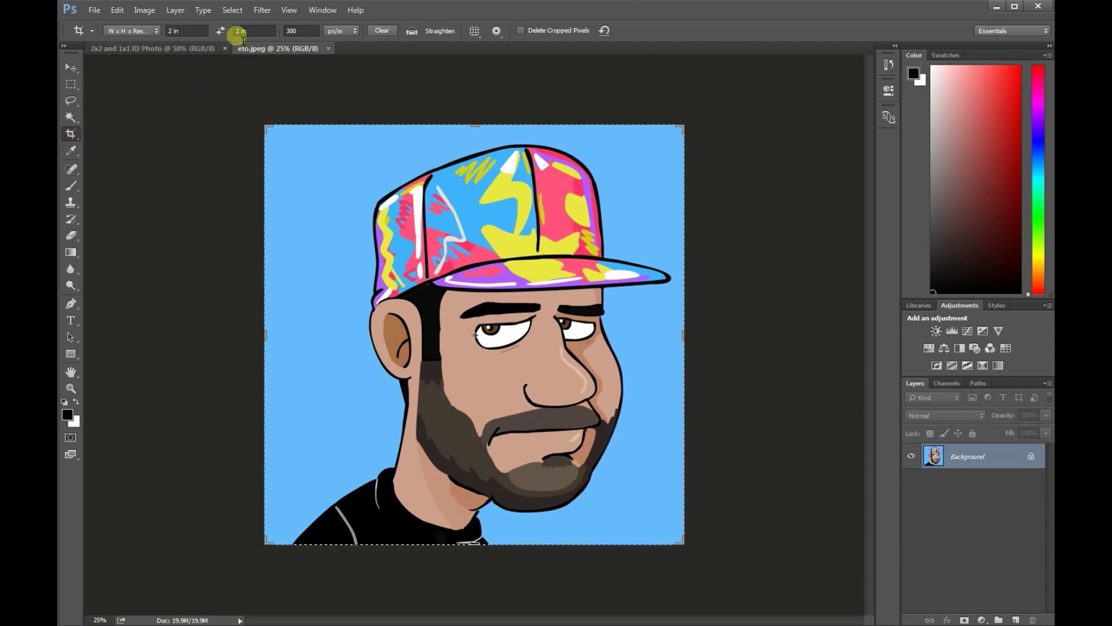
pyautogui.click(380, 32)
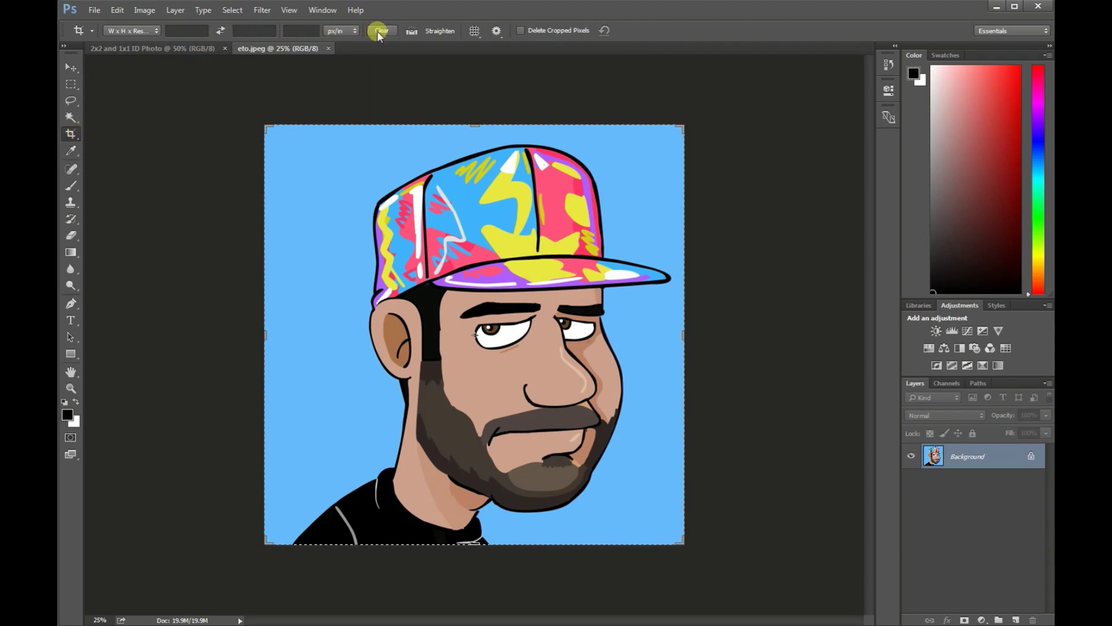
pyautogui.click(191, 32)
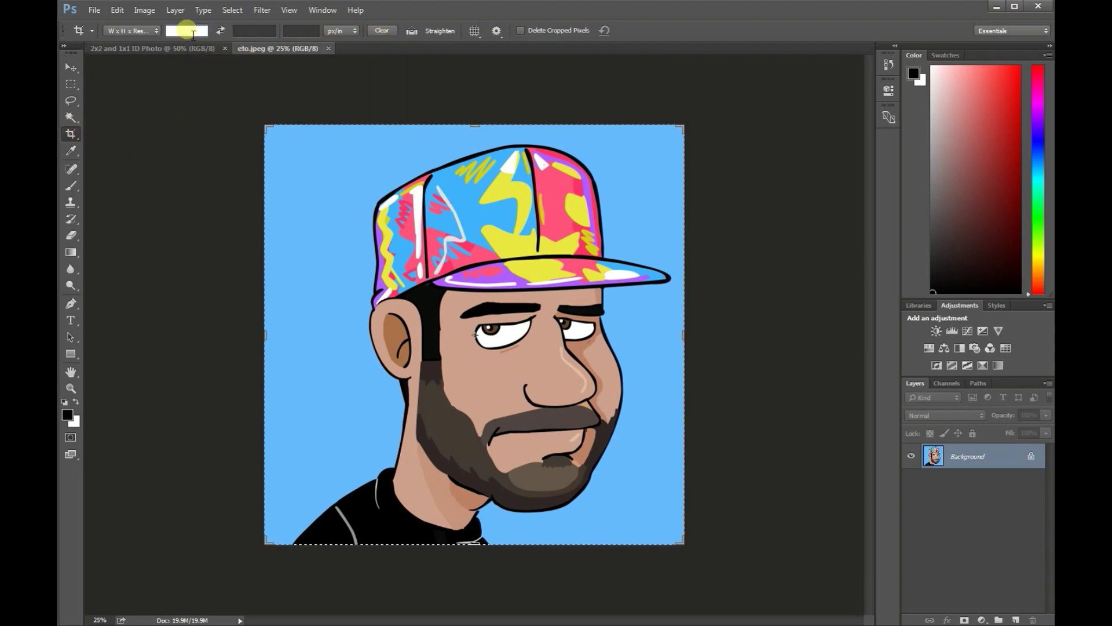
pyautogui.write('2')
pyautogui.click(257, 31)
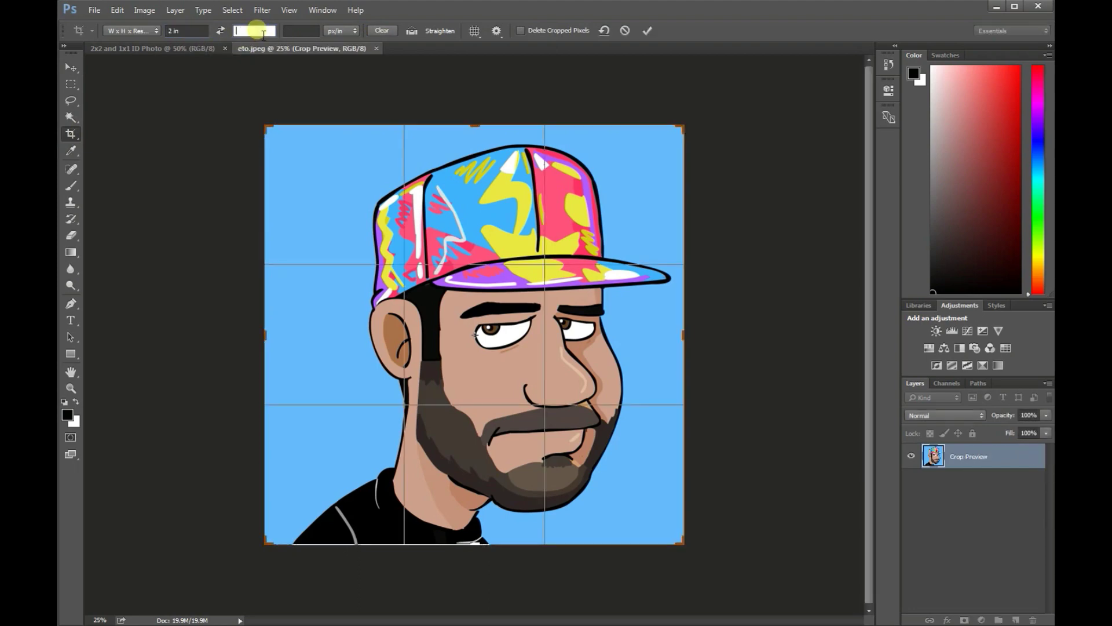
pyautogui.write('2')
pyautogui.click(295, 31)
pyautogui.write('300')
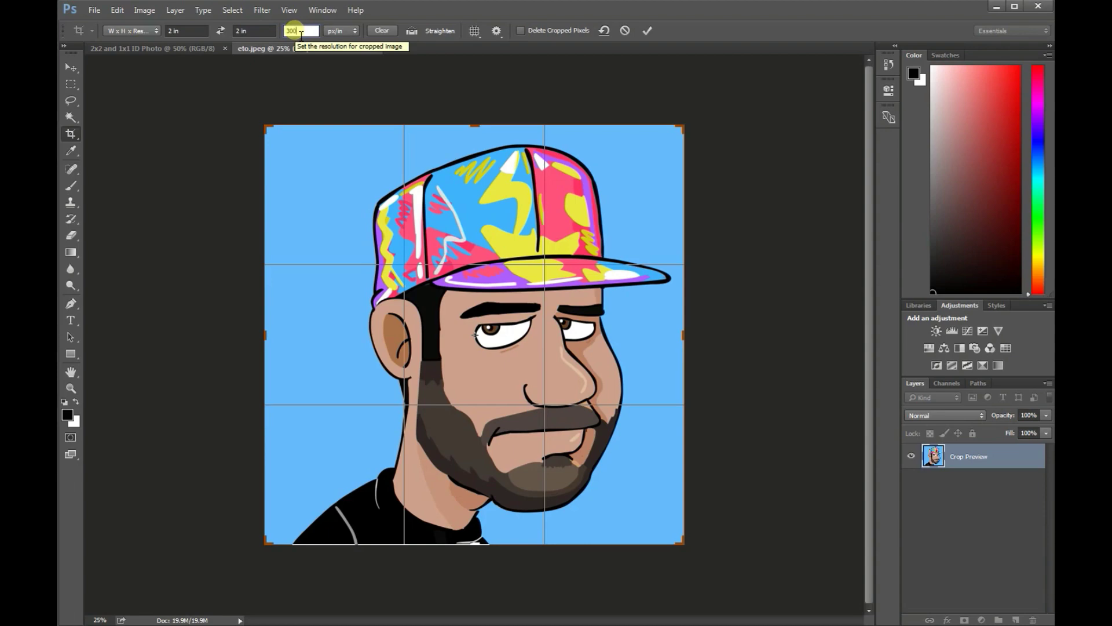
pyautogui.click(647, 35)
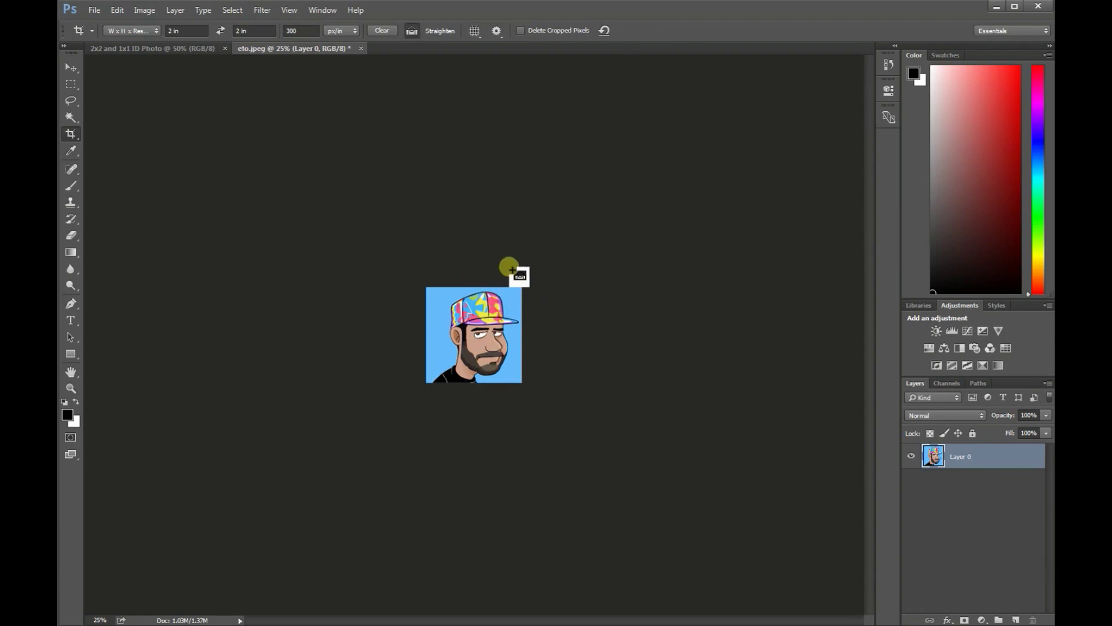
# Step: Select the whole portrait and apply a 1 px black Inside stroke
pyautogui.hotkey('ctrl', '+')
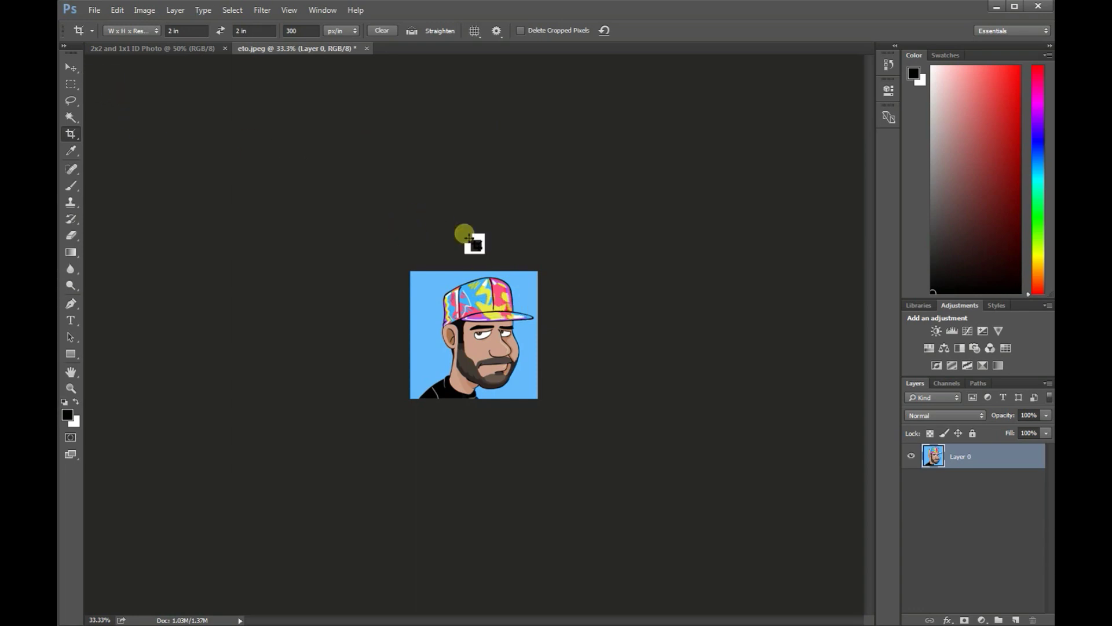
pyautogui.hotkey('ctrl', 'a')
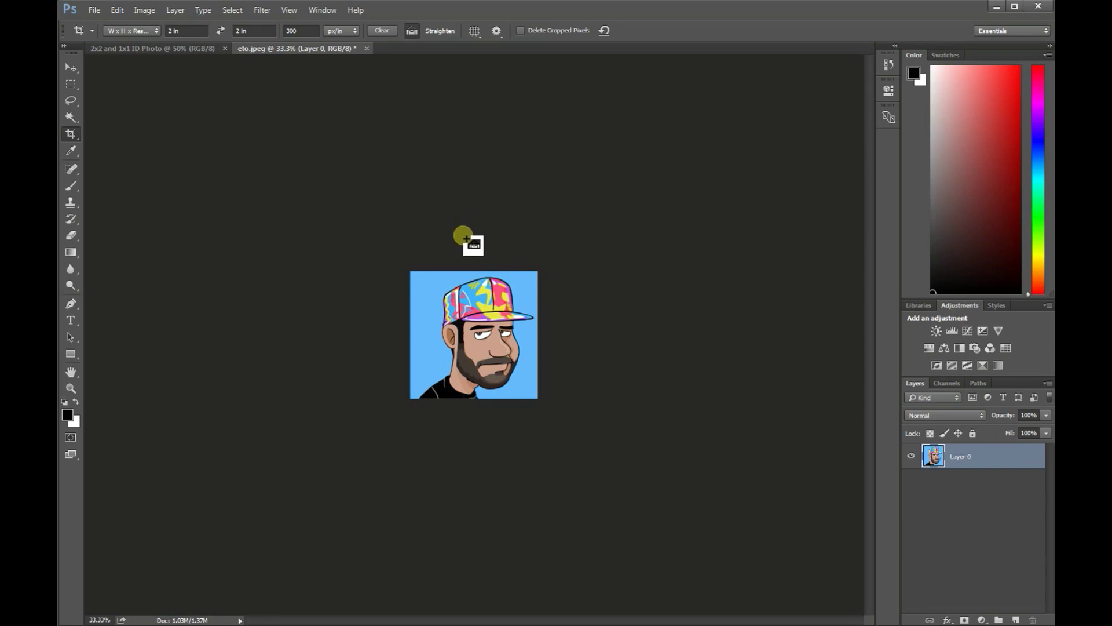
pyautogui.click(145, 11)
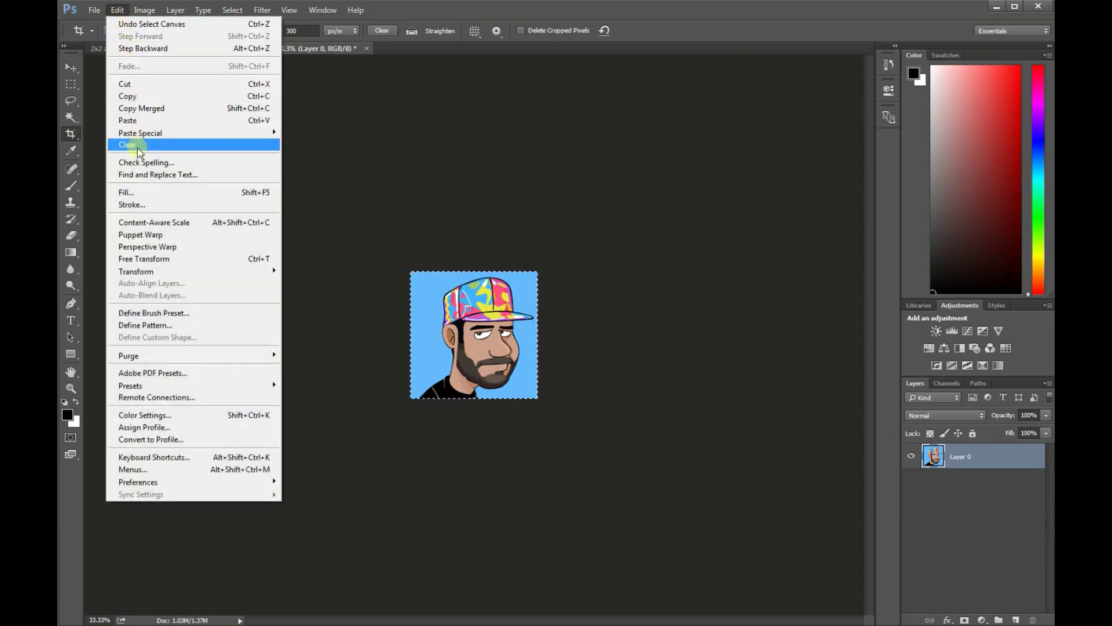
pyautogui.click(139, 204)
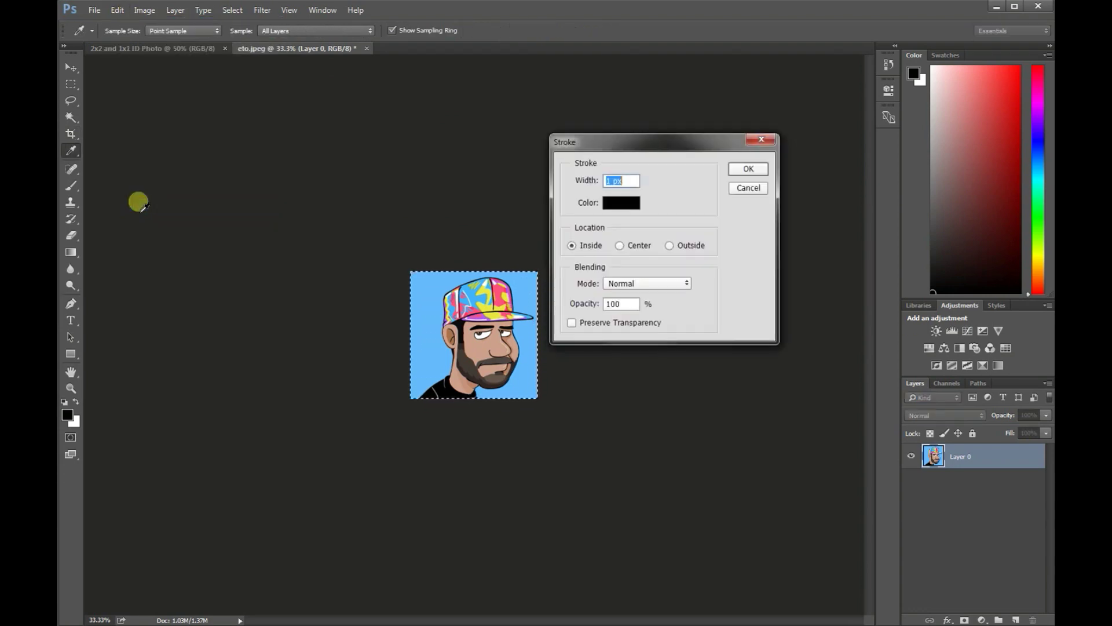
pyautogui.moveTo(665, 144); pyautogui.dragTo(643, 99)
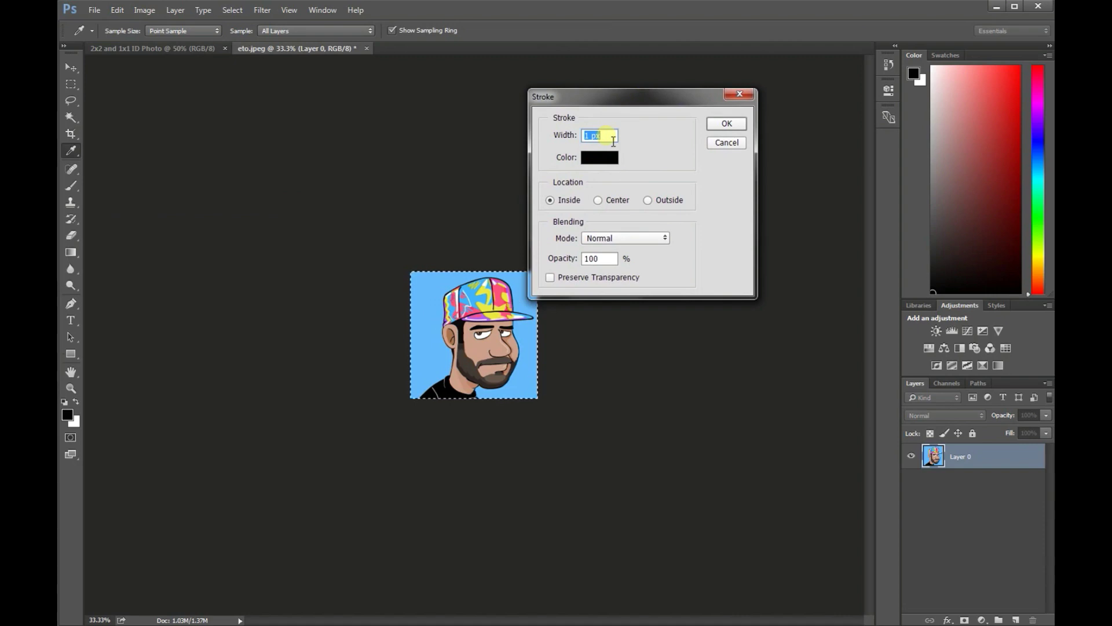
pyautogui.click(613, 141)
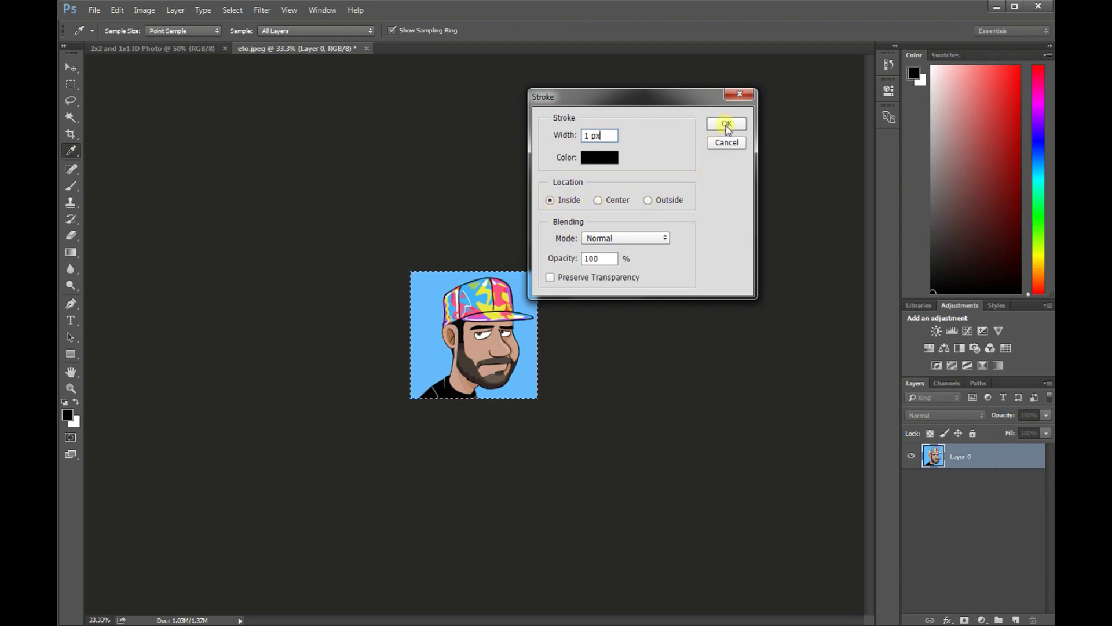
pyautogui.click(727, 124)
pyautogui.press('c')
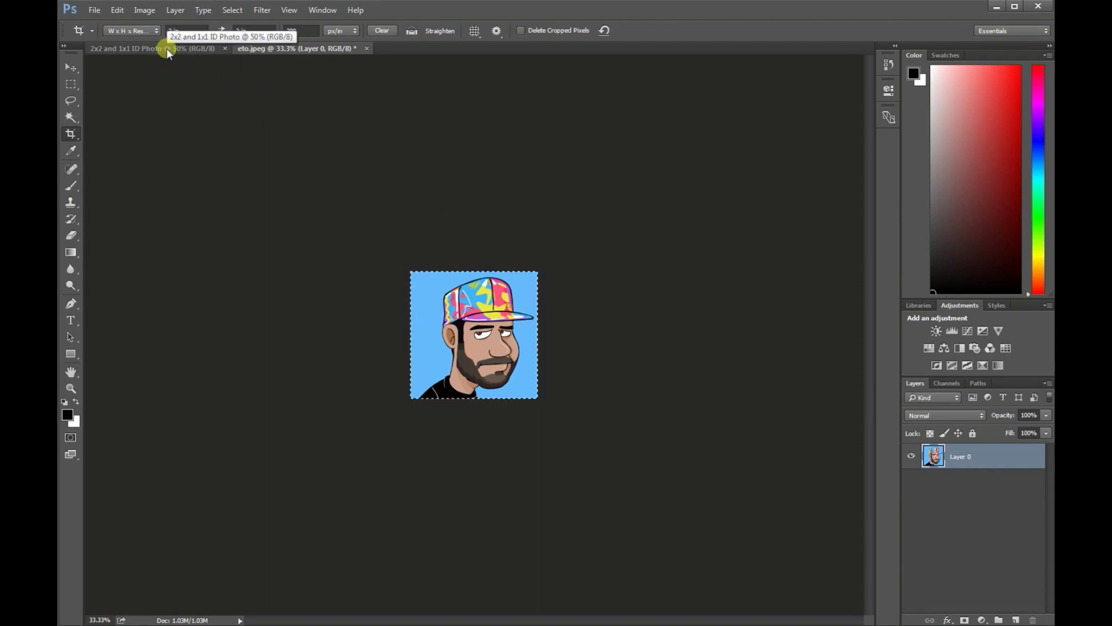
# Step: Deselect the portrait and drag it onto the 6 × 4 layout document
pyautogui.hotkey('ctrl', 'd')
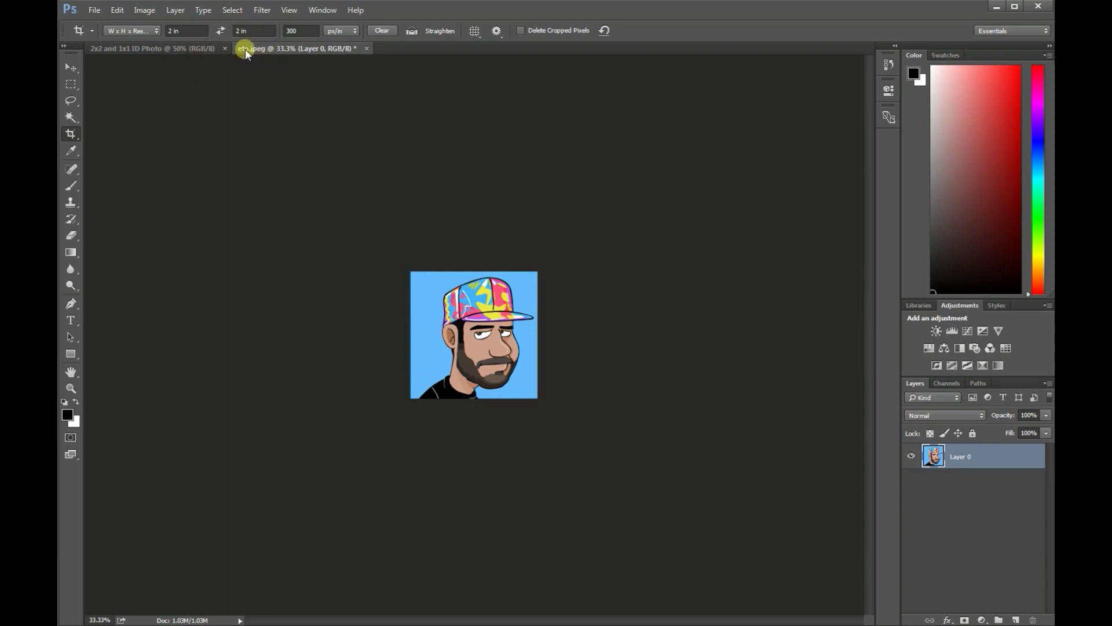
pyautogui.click(197, 51)
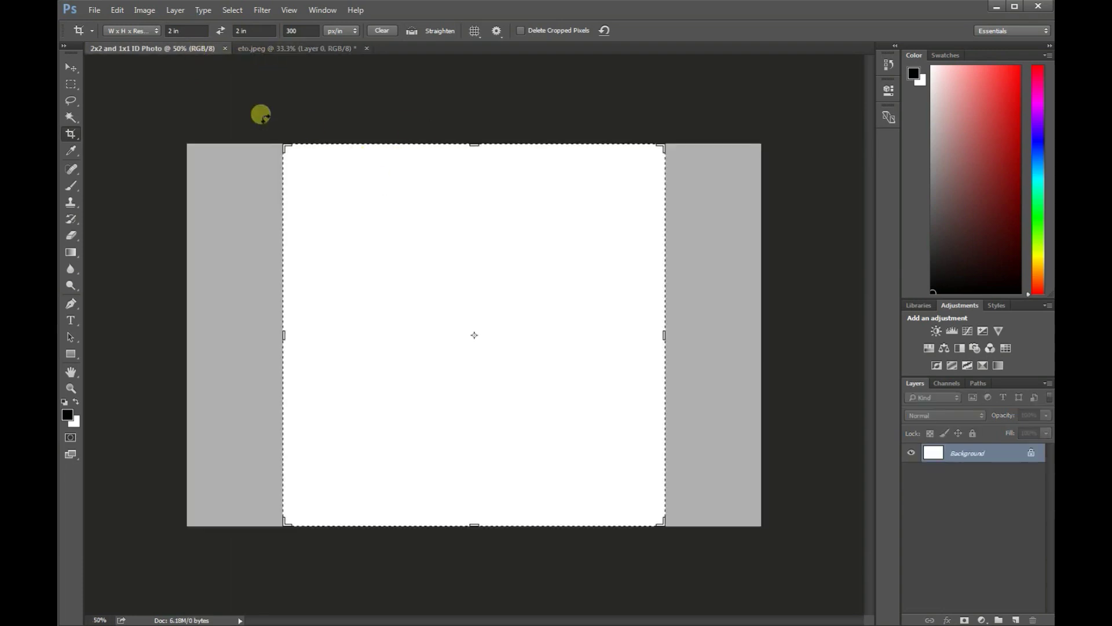
pyautogui.click(80, 67)
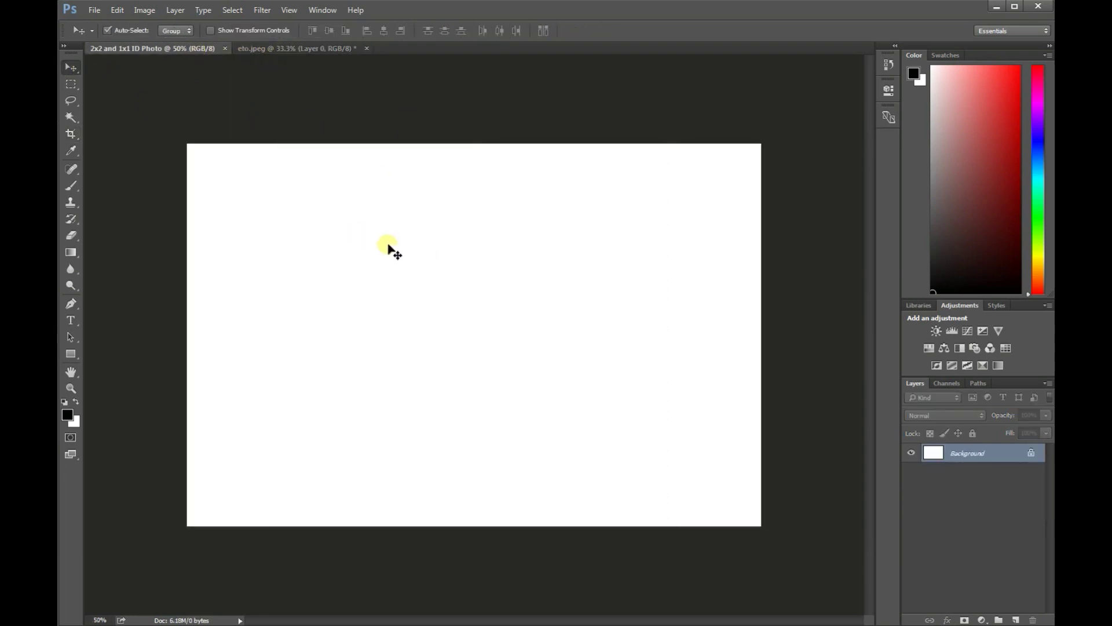
pyautogui.moveTo(81, 69); pyautogui.dragTo(389, 254)
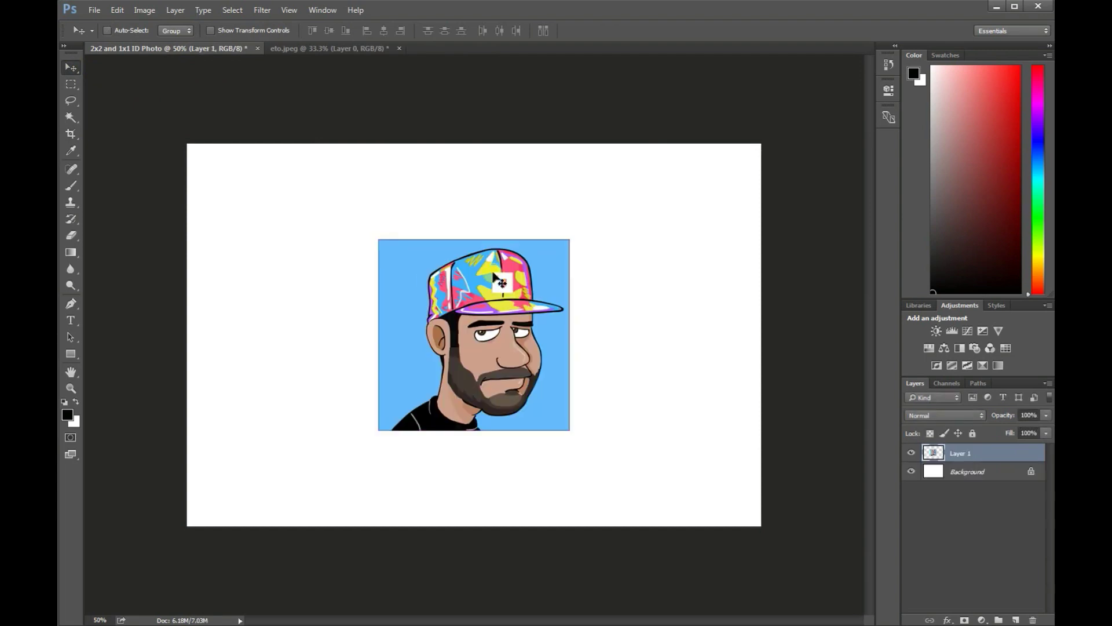
# Step: Position the portrait top-left and duplicate it into a 2×2 grid of four copies
pyautogui.moveTo(485, 270)
pyautogui.mouseDown()
pyautogui.moveTo(410, 244)
pyautogui.moveTo(296, 175)
pyautogui.mouseUp()
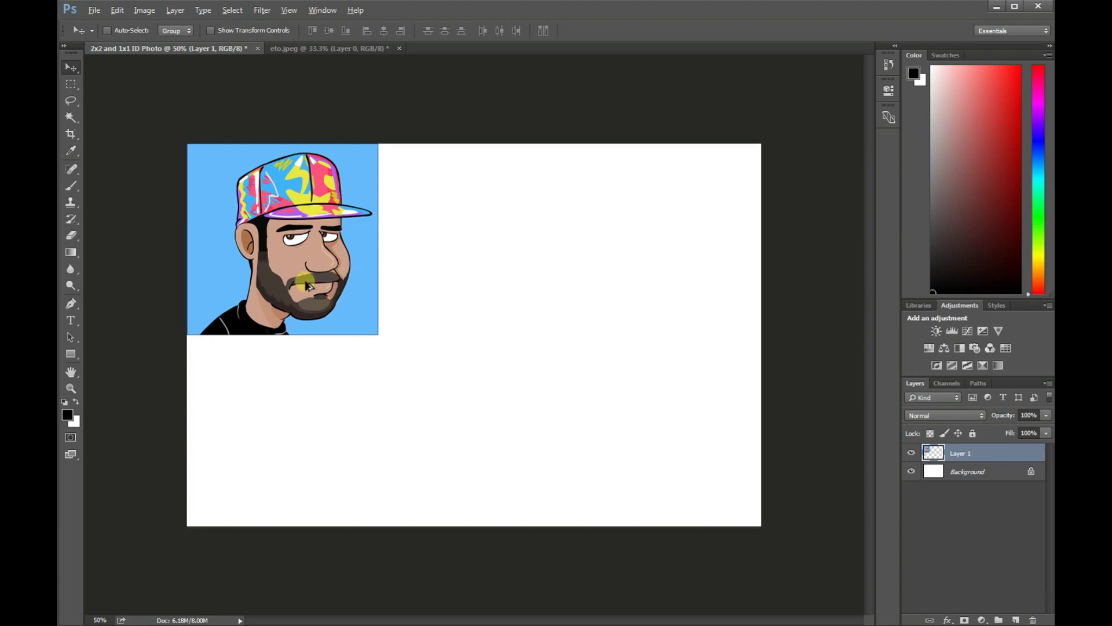
pyautogui.moveTo(305, 282); pyautogui.dragTo(307, 478)
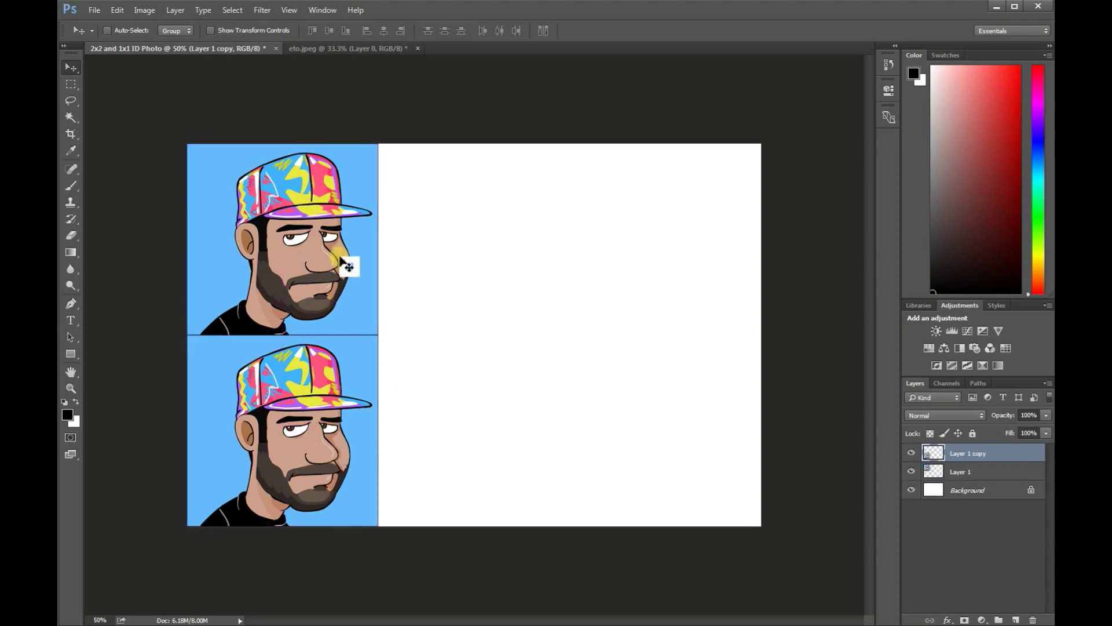
pyautogui.moveTo(355, 416); pyautogui.dragTo(532, 413)
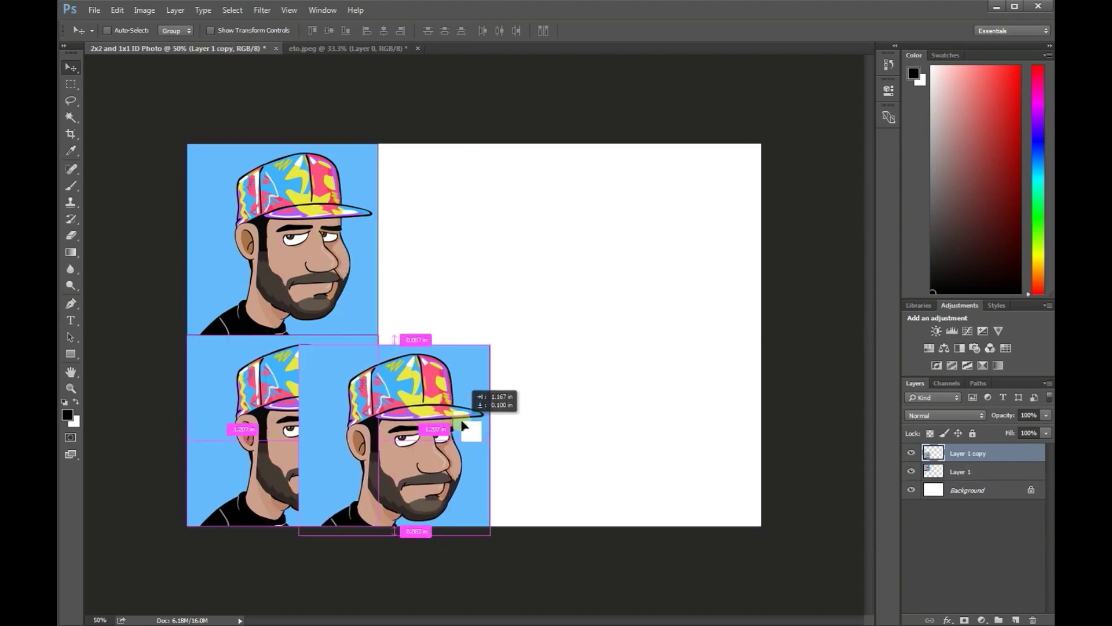
pyautogui.moveTo(532, 413)
pyautogui.mouseDown()
pyautogui.moveTo(488, 377)
pyautogui.moveTo(487, 209)
pyautogui.mouseUp()
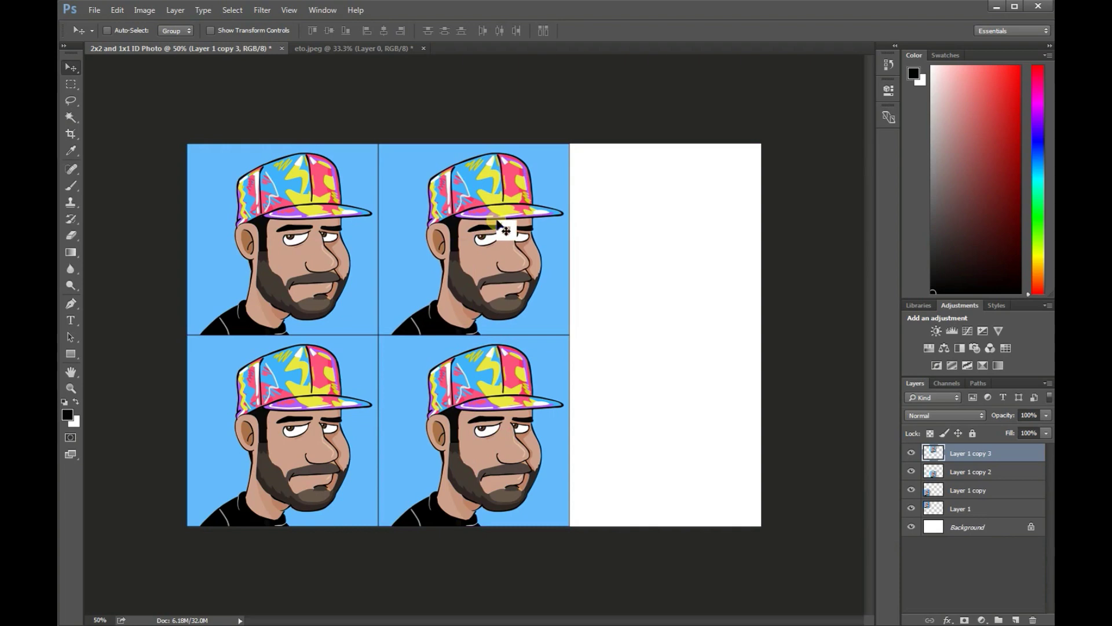
# Step: Crop eto.jpeg to a 1 in × 1 in square at 300 px/in
pyautogui.click(317, 48)
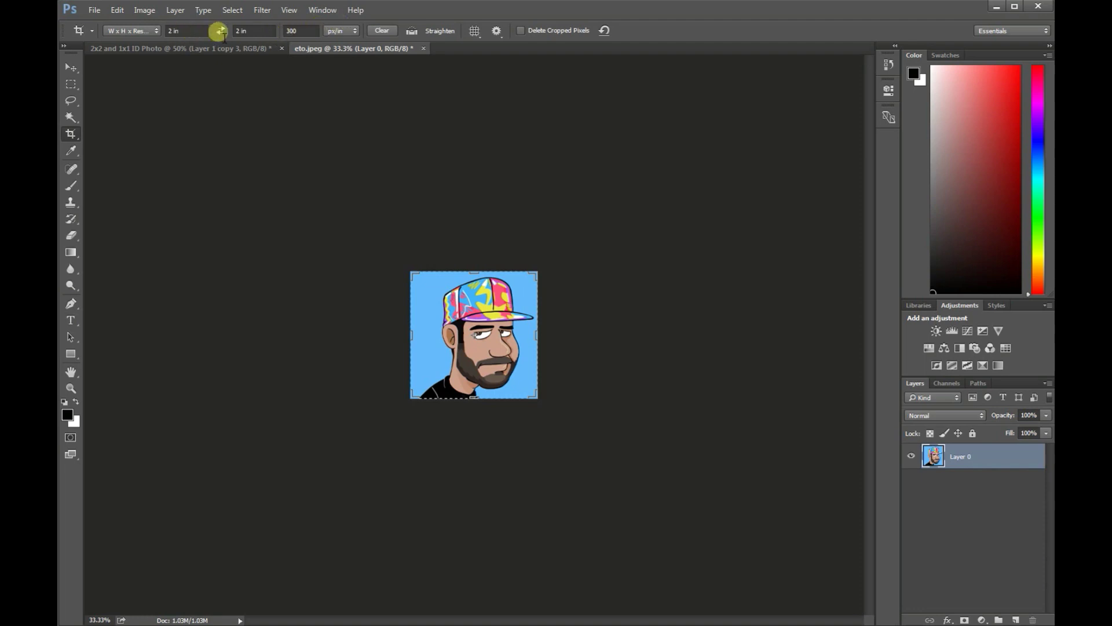
pyautogui.click(378, 30)
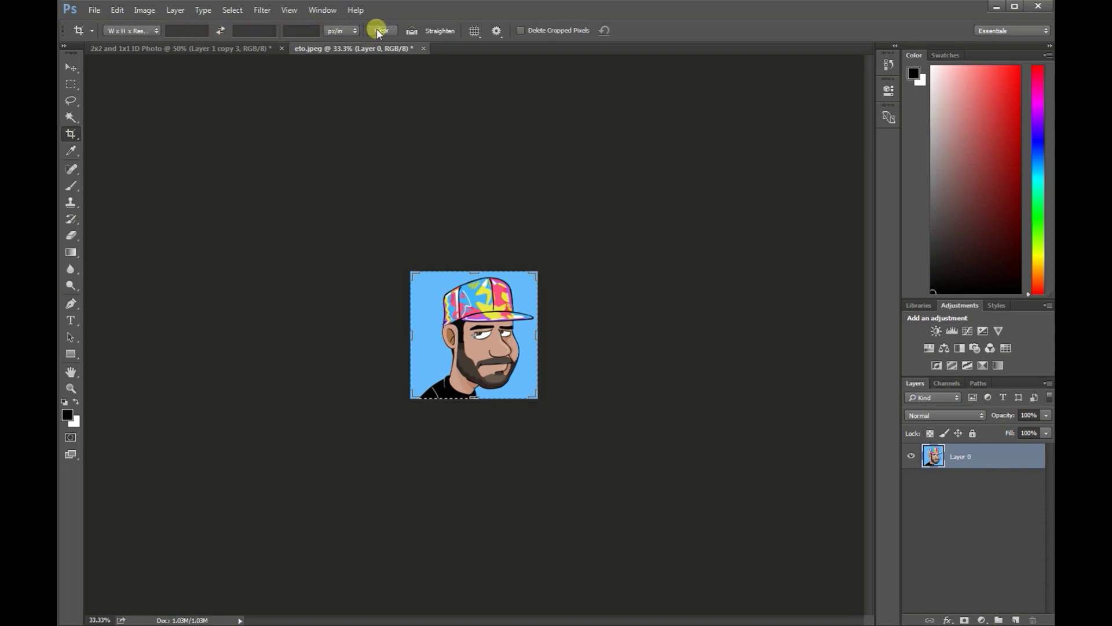
pyautogui.click(192, 32)
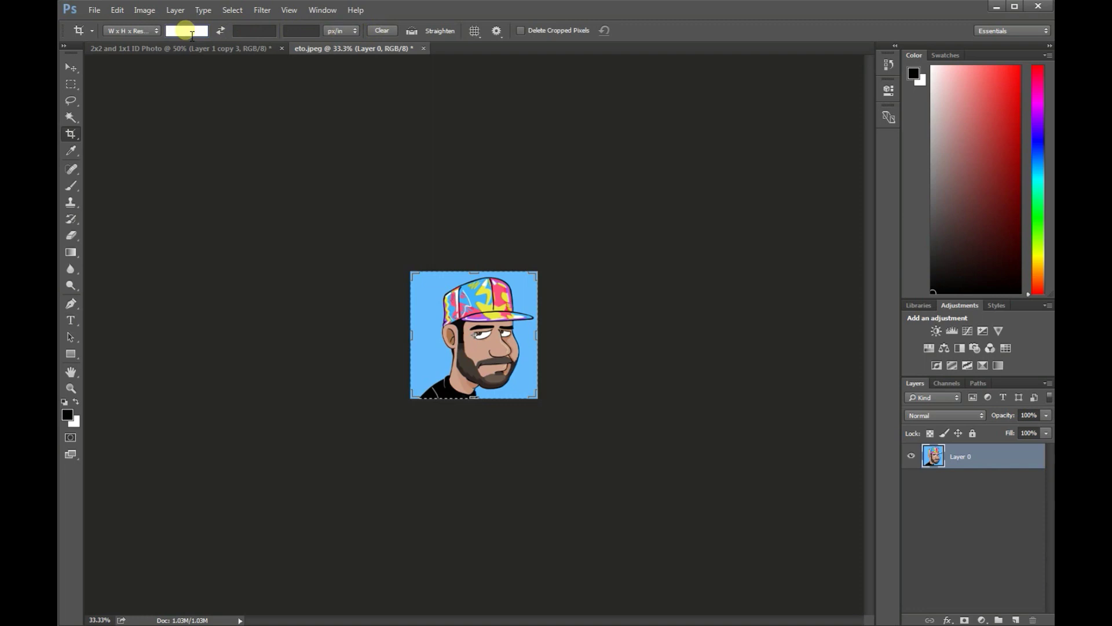
pyautogui.write('1')
pyautogui.click(255, 32)
pyautogui.write('1')
pyautogui.click(300, 32)
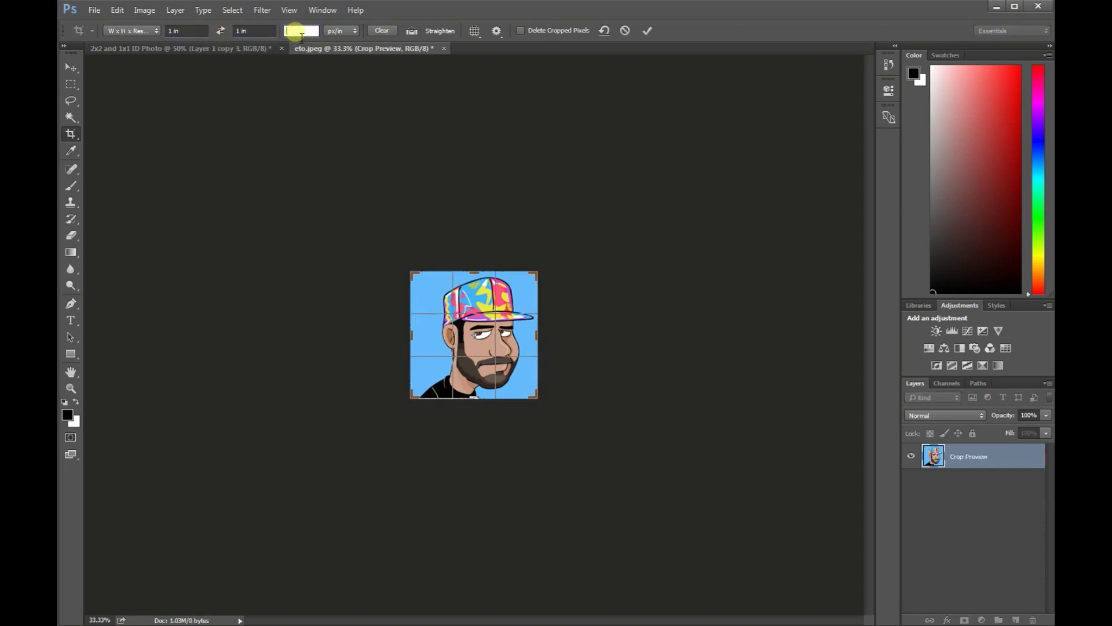
pyautogui.write('300')
pyautogui.click(646, 31)
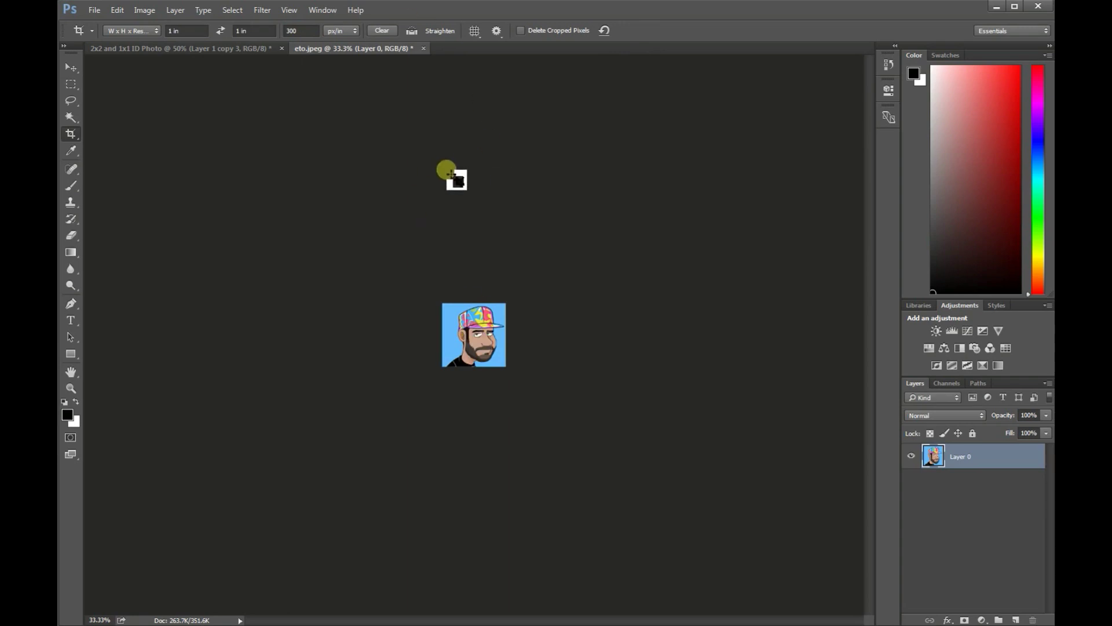
# Step: Select and deselect the whole 1-inch image, then return to the layout document
pyautogui.press('ctrl')
pyautogui.hotkey('ctrl', 'a')
pyautogui.hotkey('ctrl', 'd')
pyautogui.click(240, 51)
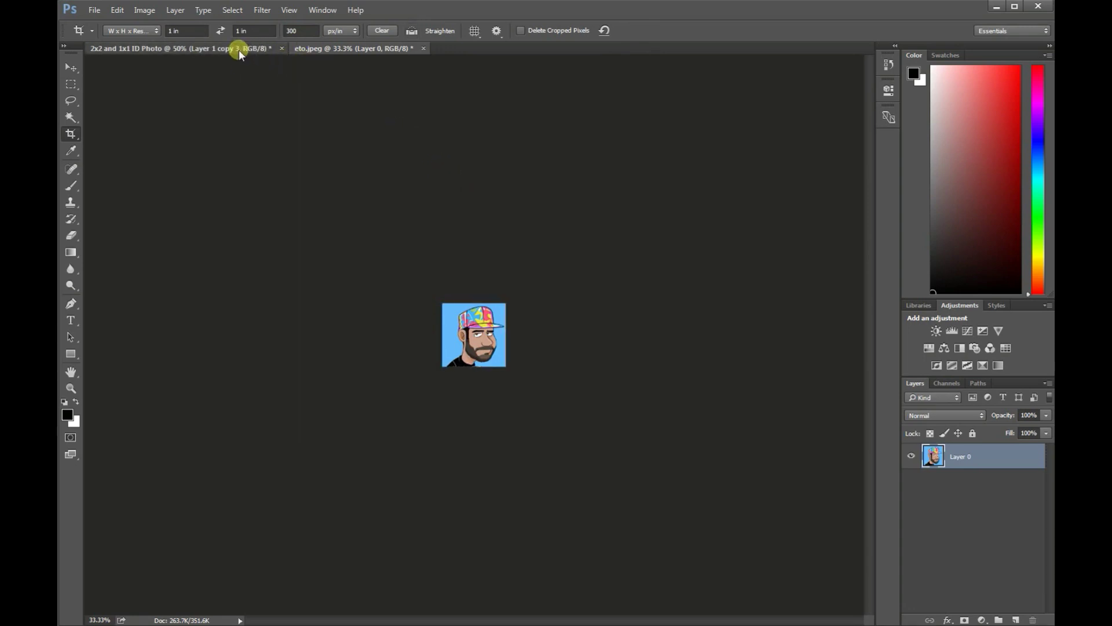
# Step: Drag the 1×1 portrait into the layout and duplicate it into two columns of eight copies
pyautogui.click(70, 67)
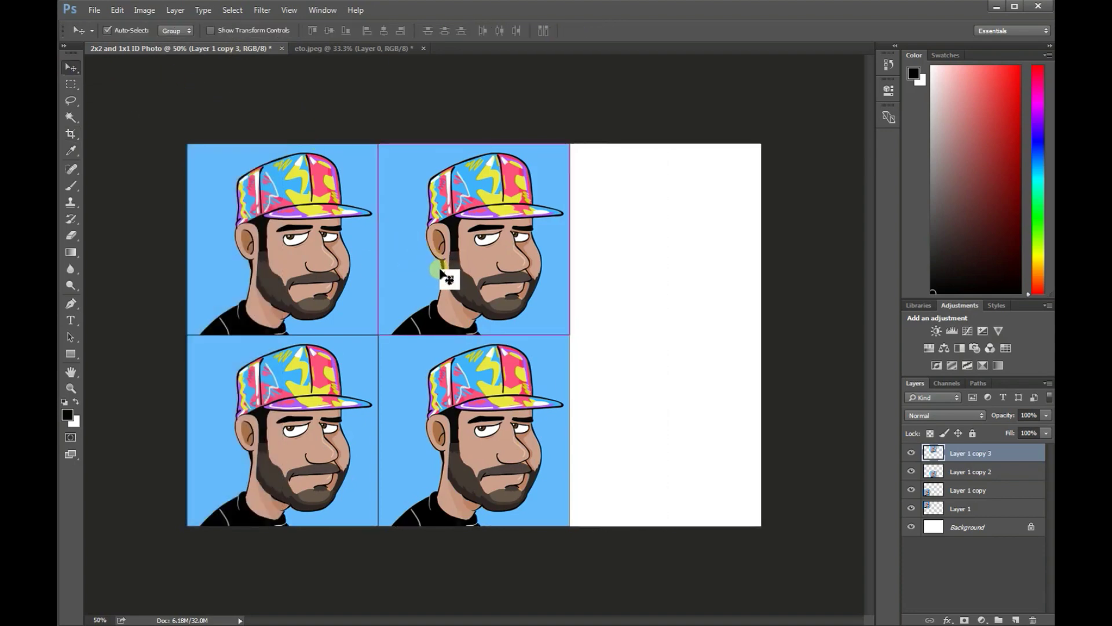
pyautogui.moveTo(441, 267); pyautogui.dragTo(441, 269)
pyautogui.moveTo(484, 332); pyautogui.dragTo(620, 188)
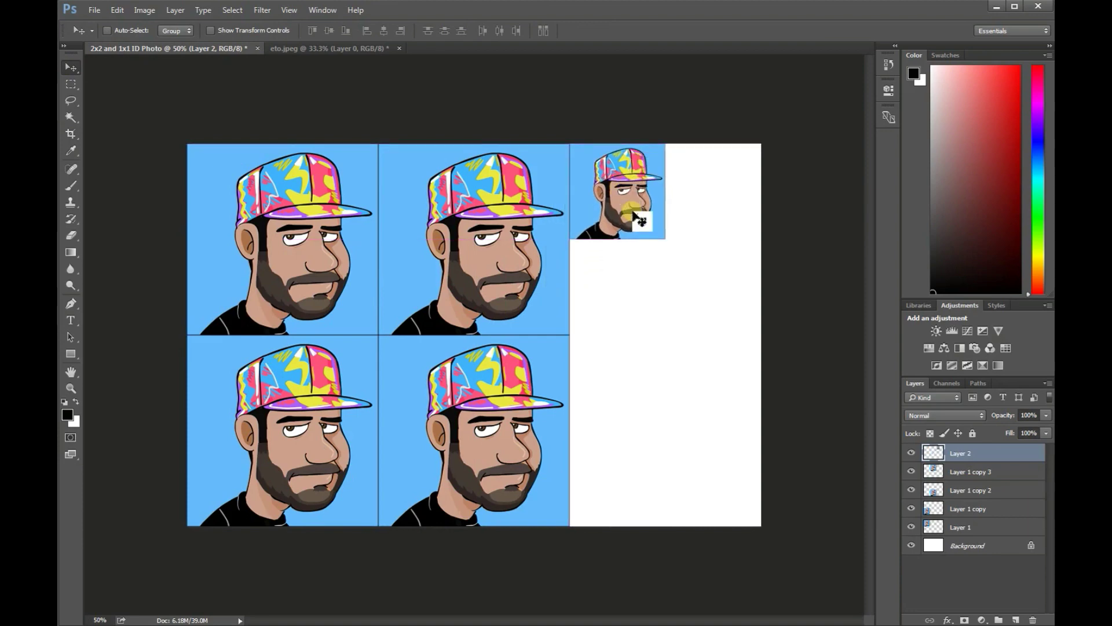
pyautogui.moveTo(634, 215)
pyautogui.mouseDown()
pyautogui.moveTo(630, 512)
pyautogui.moveTo(733, 484)
pyautogui.mouseUp()
pyautogui.moveTo(733, 484); pyautogui.dragTo(718, 381)
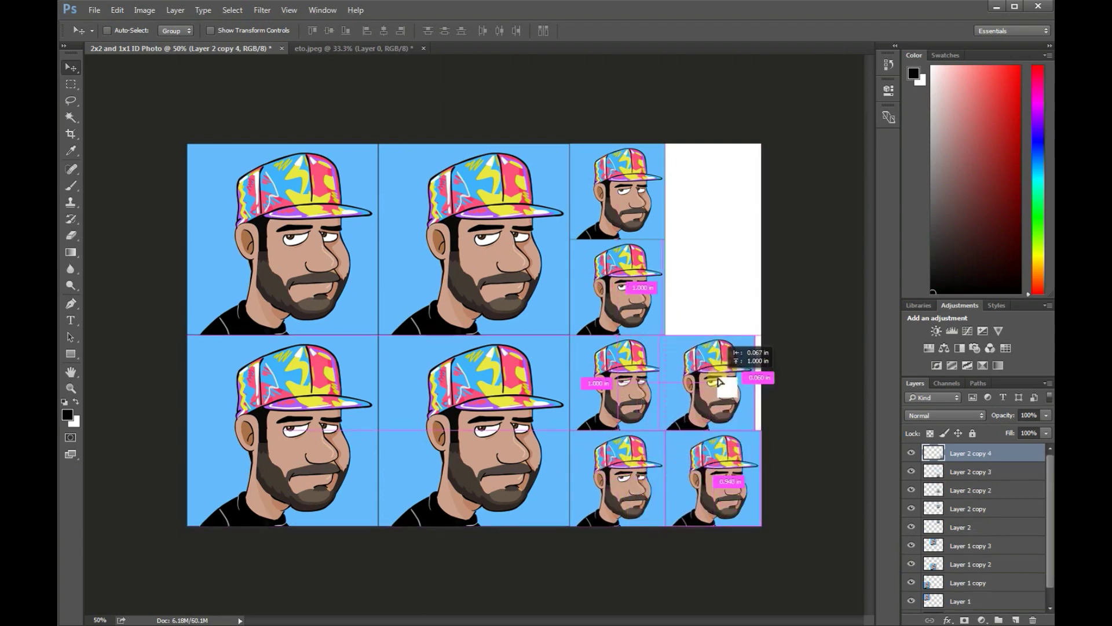
pyautogui.moveTo(718, 381); pyautogui.dragTo(718, 339)
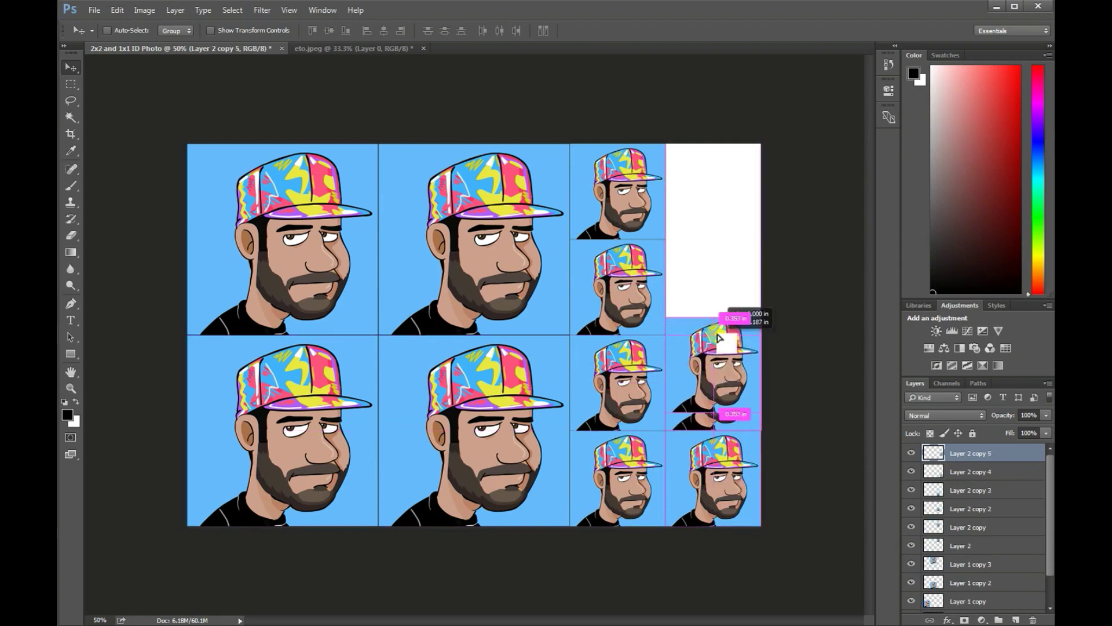
pyautogui.moveTo(719, 339)
pyautogui.mouseDown()
pyautogui.moveTo(733, 288)
pyautogui.moveTo(731, 181)
pyautogui.mouseUp()
pyautogui.keyDown('alt'); pyautogui.click(732, 181); pyautogui.keyUp('alt')
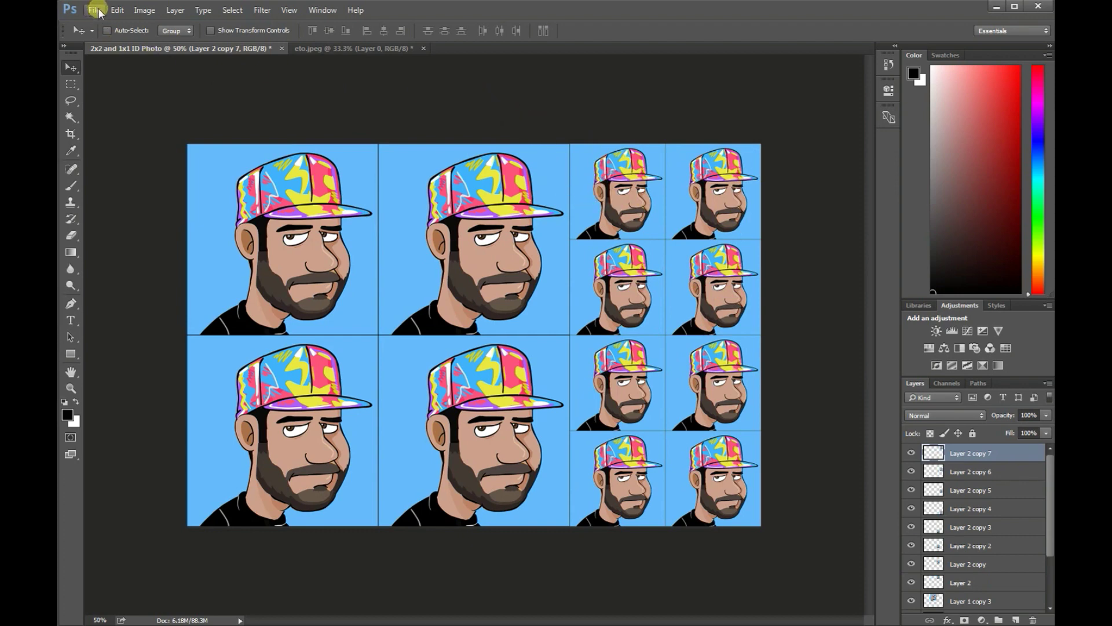
pyautogui.click(95, 10)
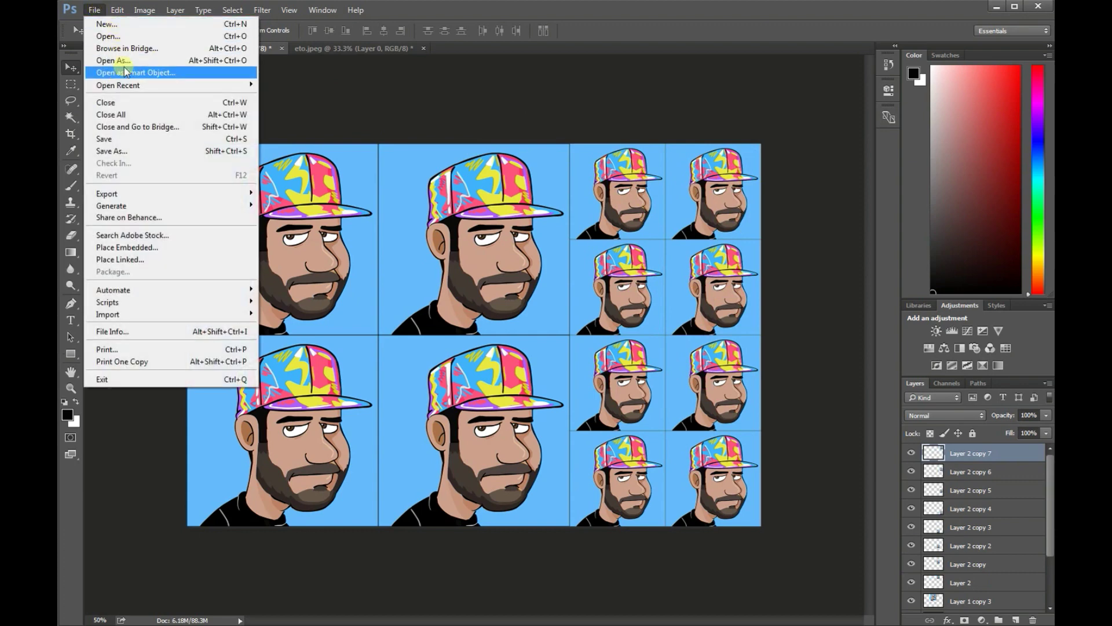
# Step: Save the layout to the Desktop as a PNG named '2x2 and 1x1 ID Photo'
pyautogui.click(134, 143)
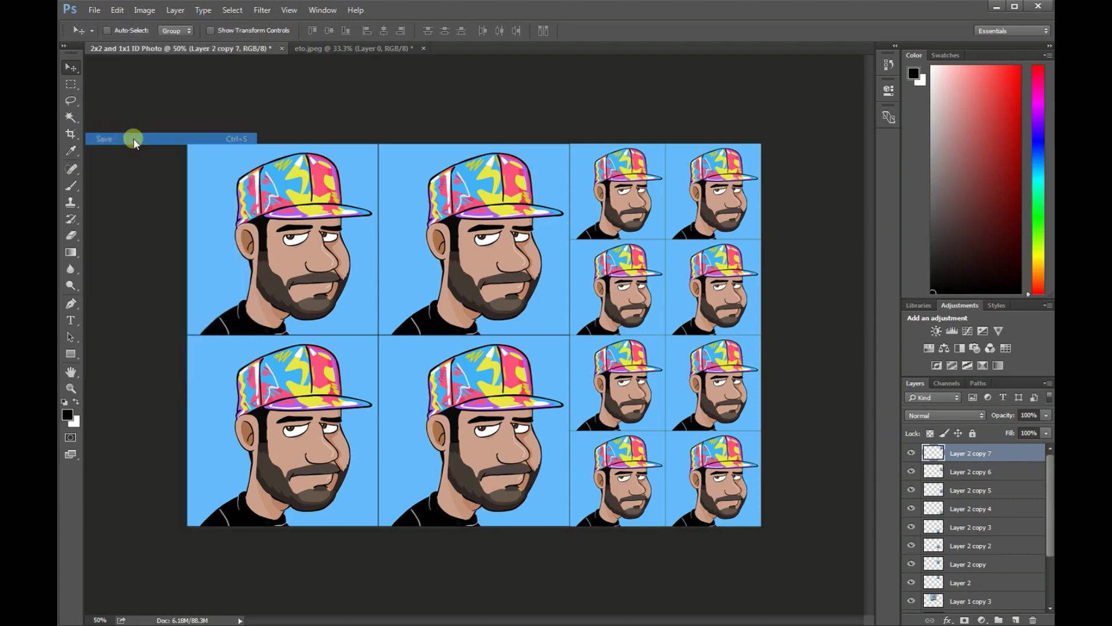
pyautogui.moveTo(343, 12); pyautogui.dragTo(449, 59)
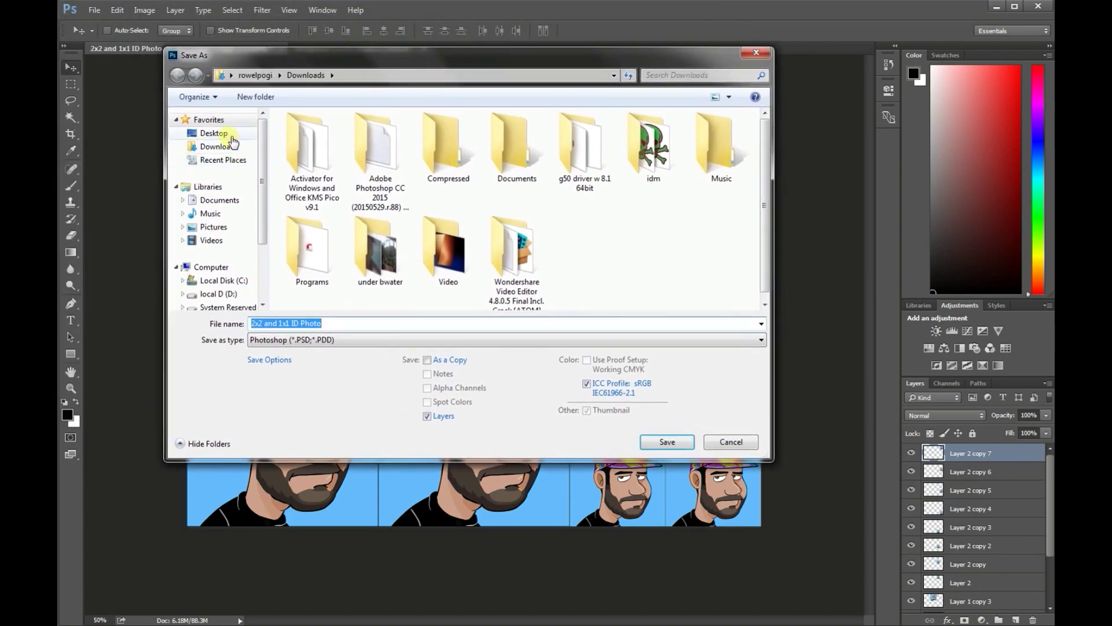
pyautogui.click(230, 139)
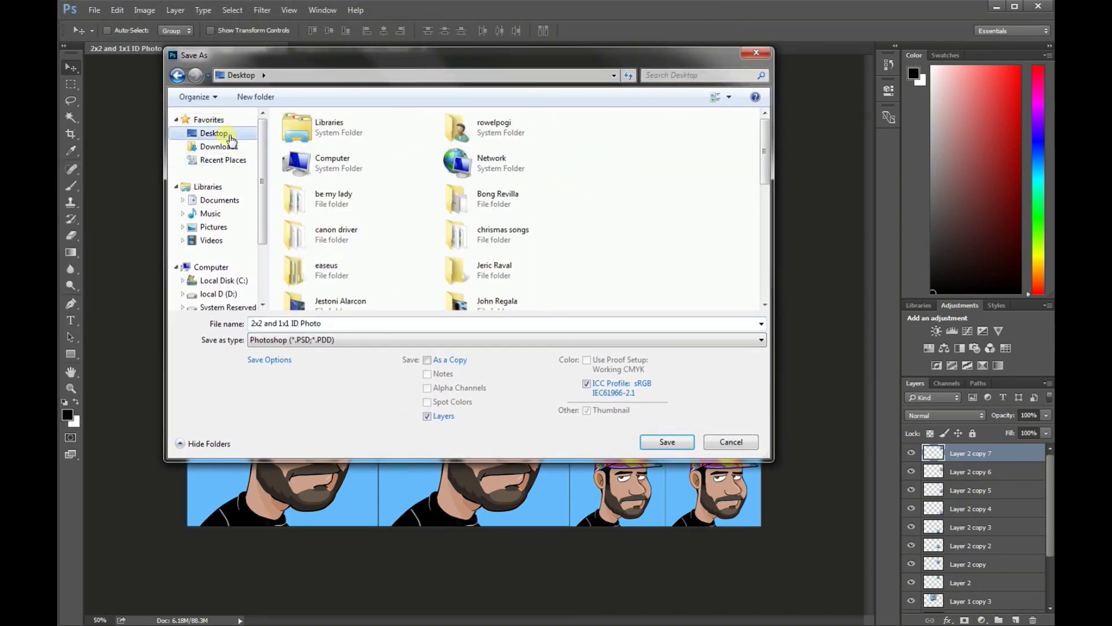
pyautogui.click(762, 342)
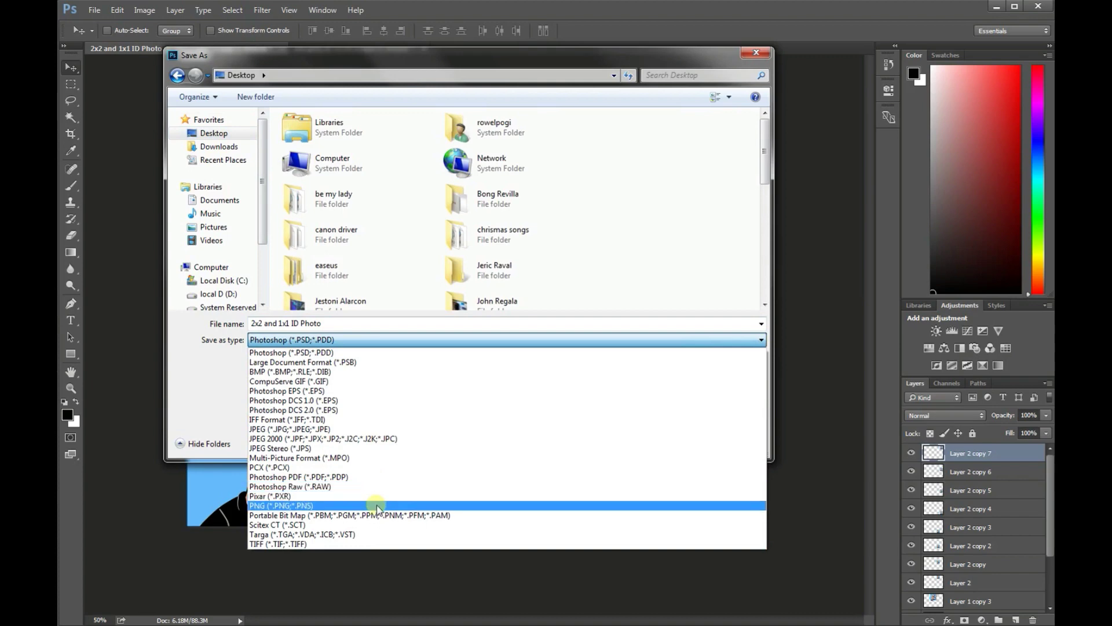
pyautogui.click(378, 506)
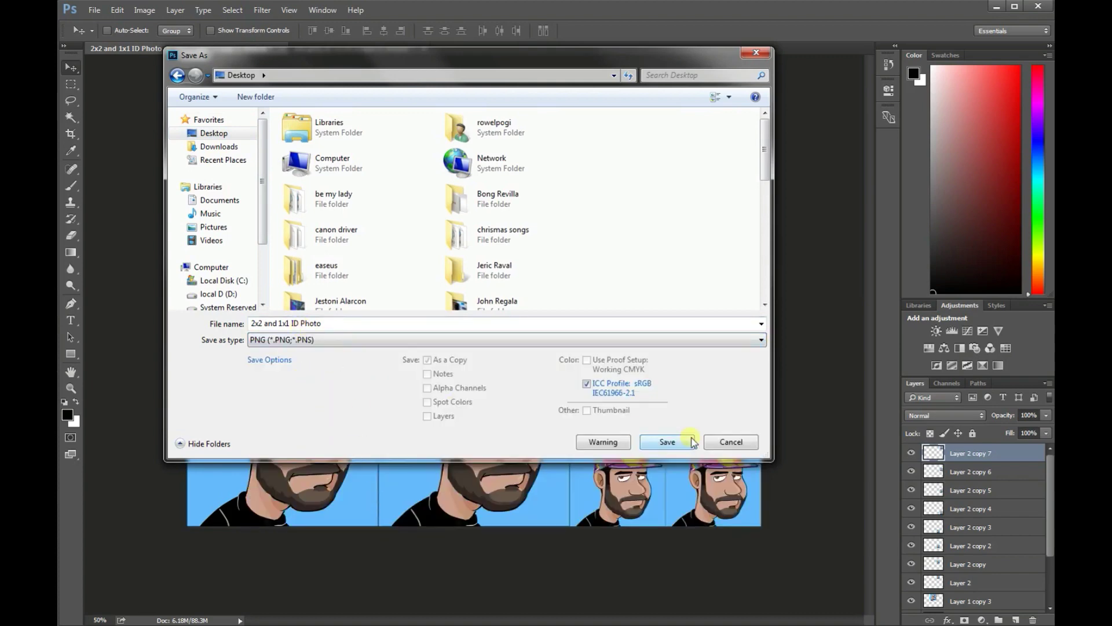
pyautogui.click(668, 445)
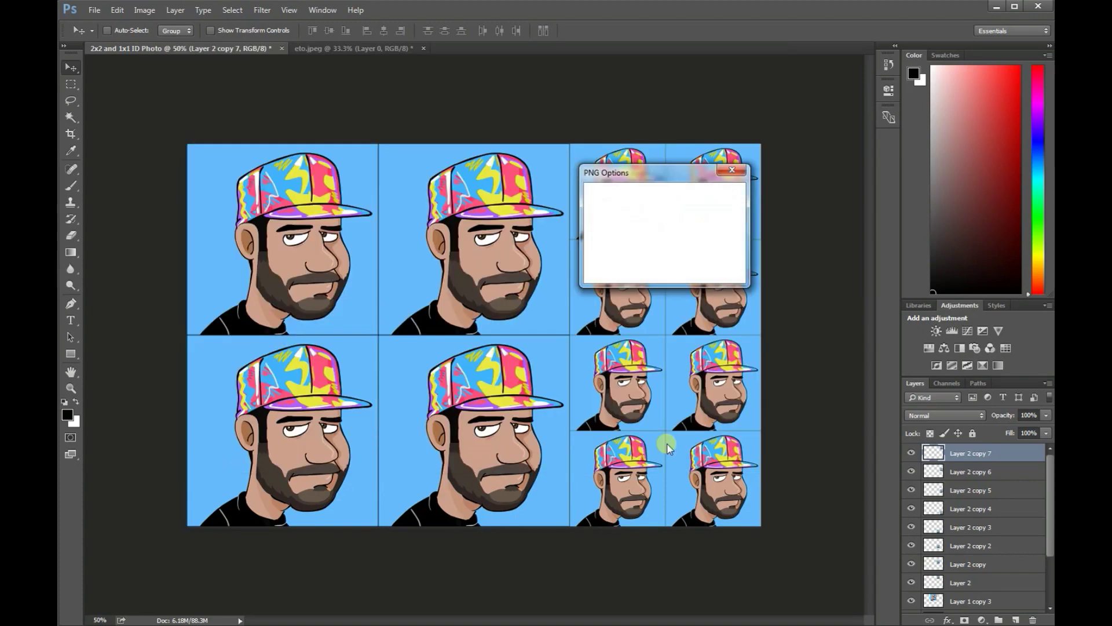
# Step: Accept the PNG Options with Smallest/Slow compression and no interlace
pyautogui.click(705, 197)
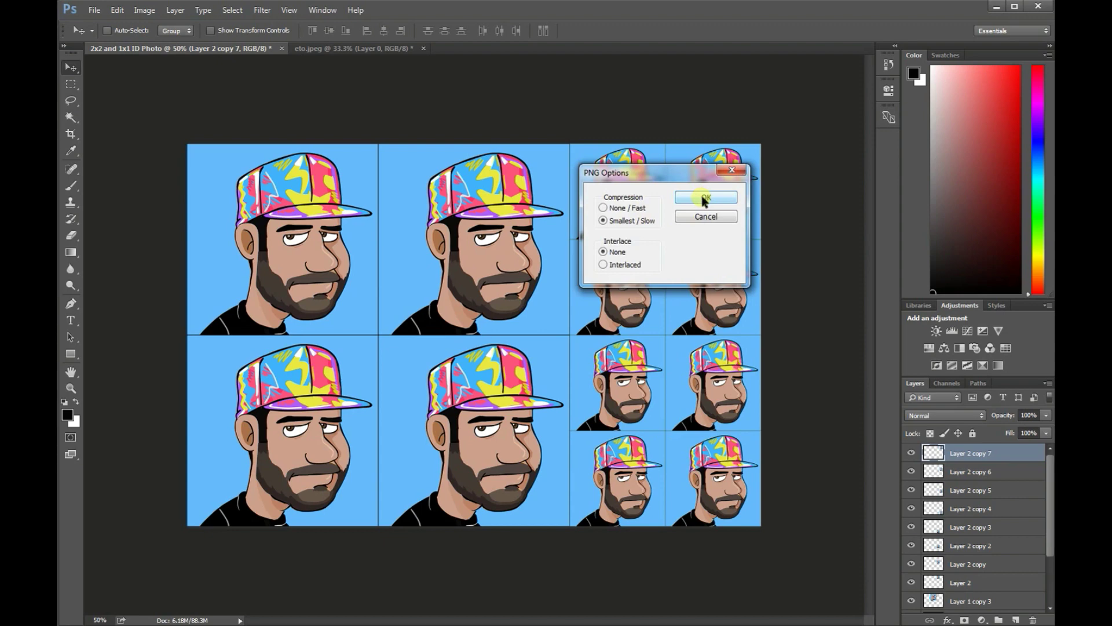
pyautogui.click(705, 198)
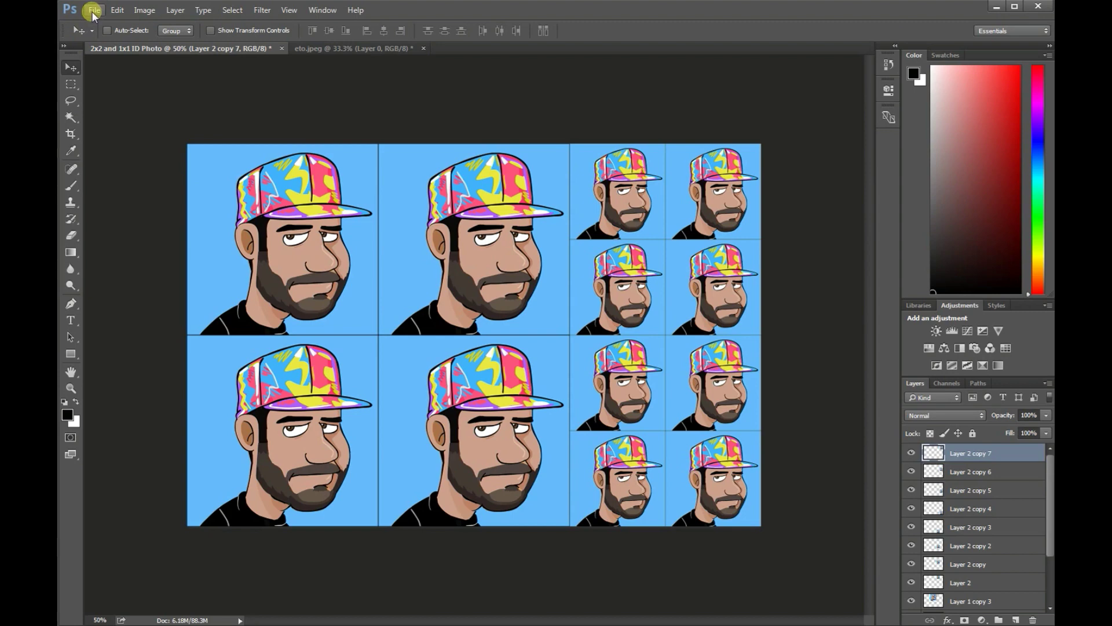
# Step: Bring up the Print dialog for the finished ID photo sheet
pyautogui.click(93, 12)
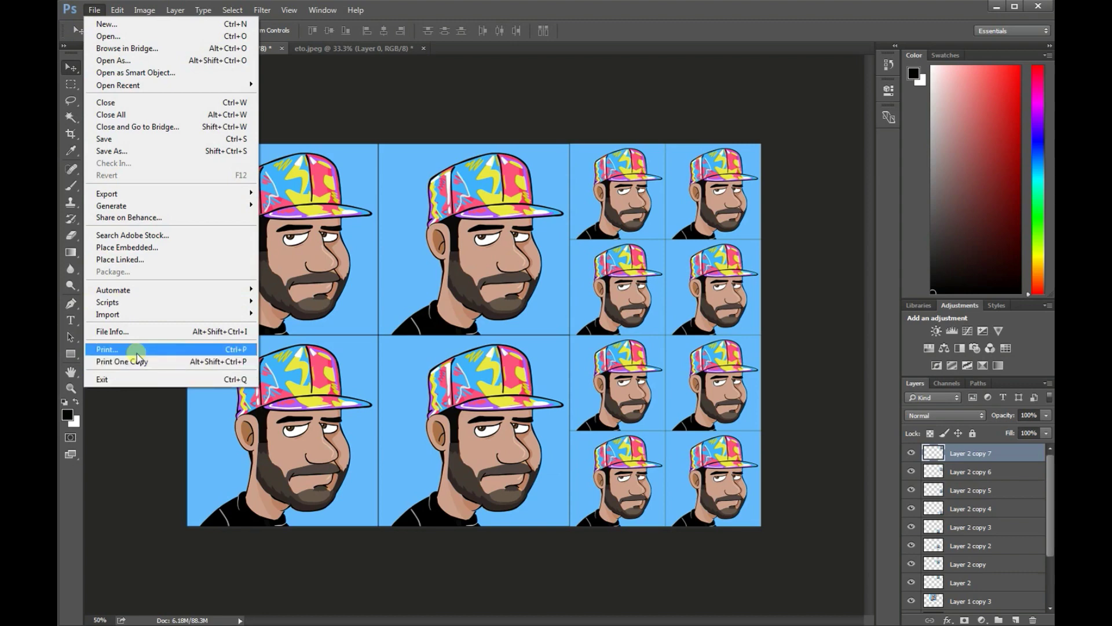
pyautogui.click(137, 354)
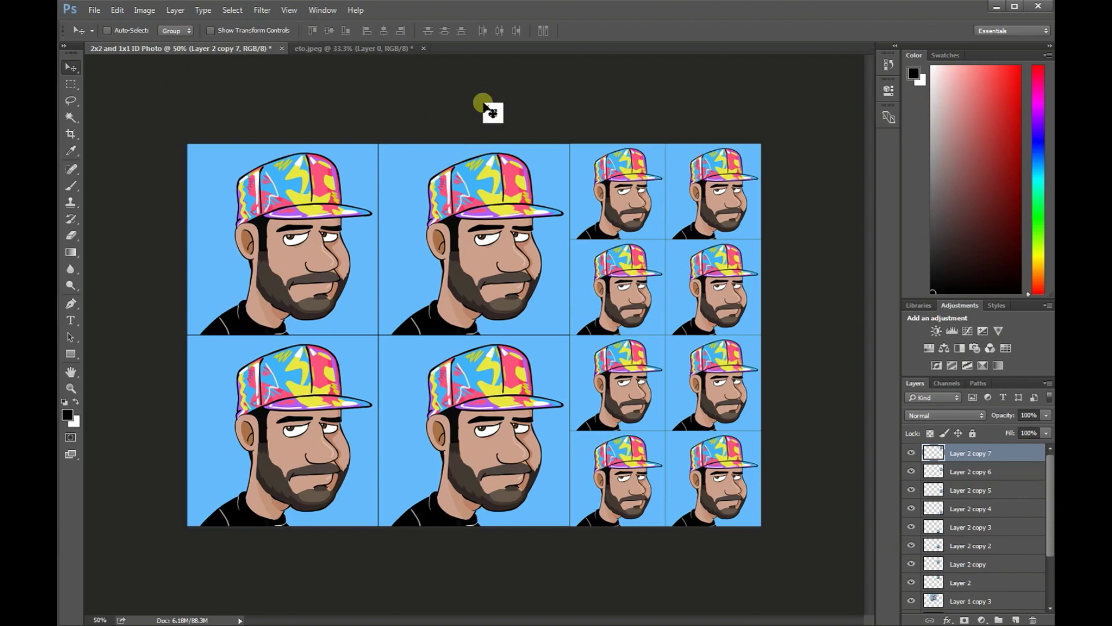